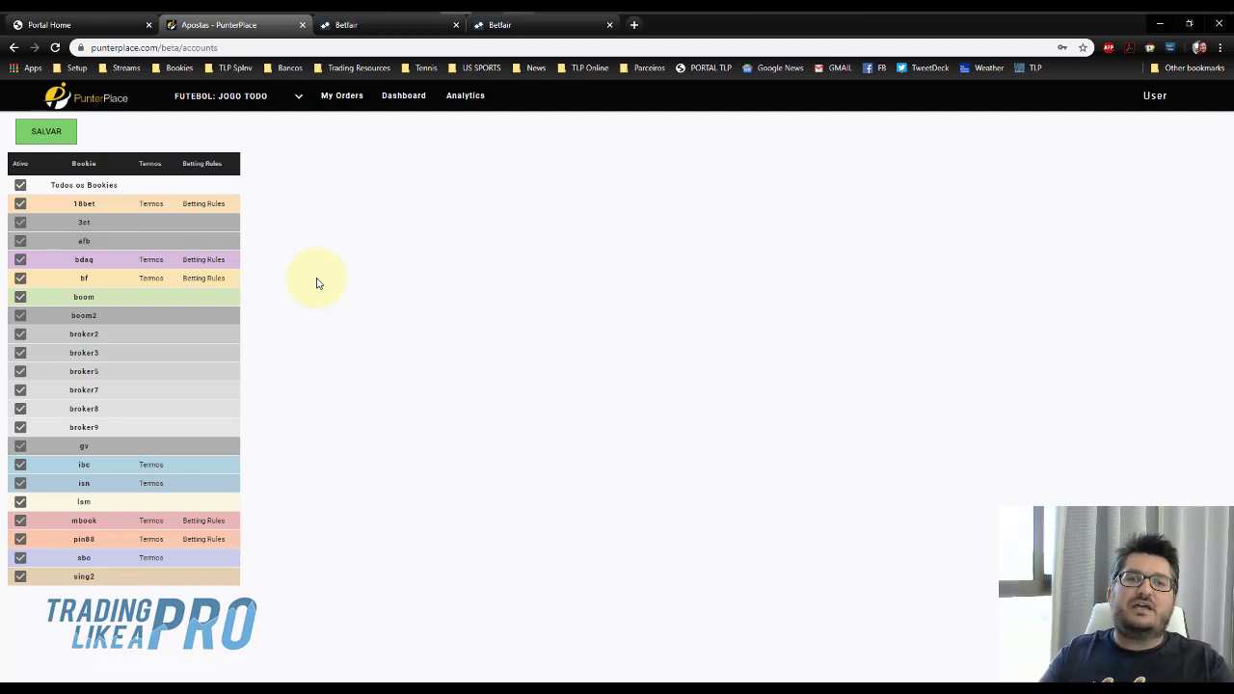
- View Betfair's Exchange Rules and Regulations and its Terms and Conditions, and close both pages
click(374, 24)
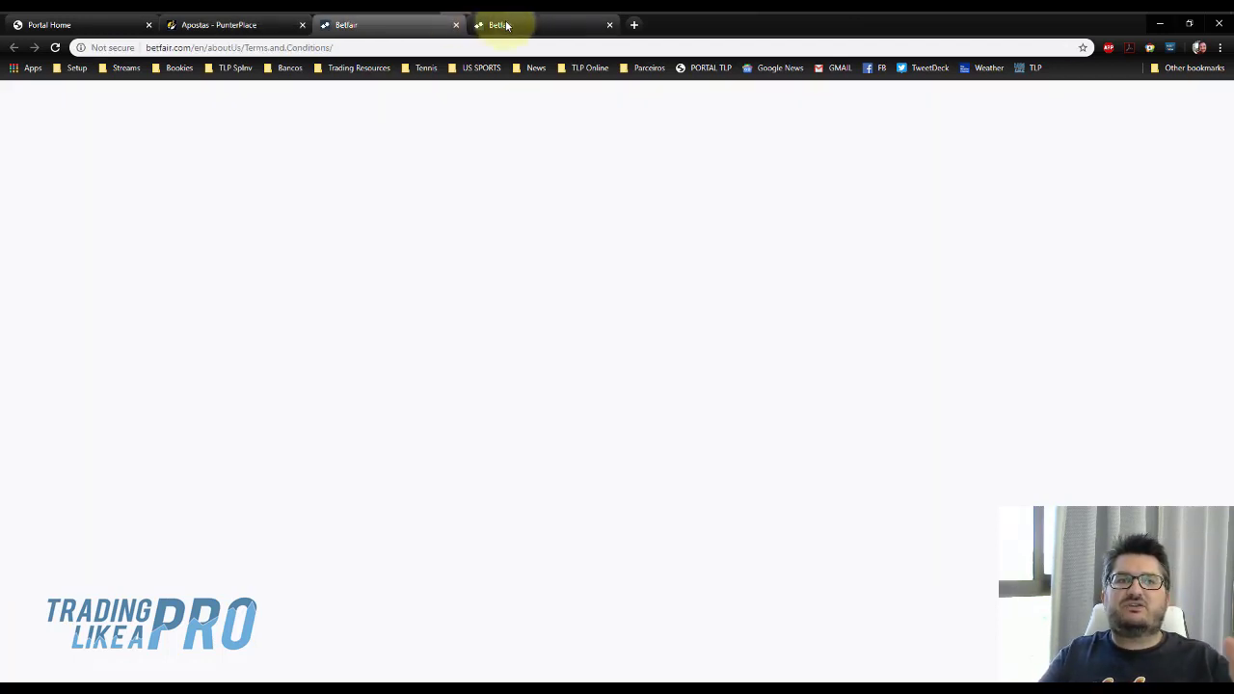
click(508, 26)
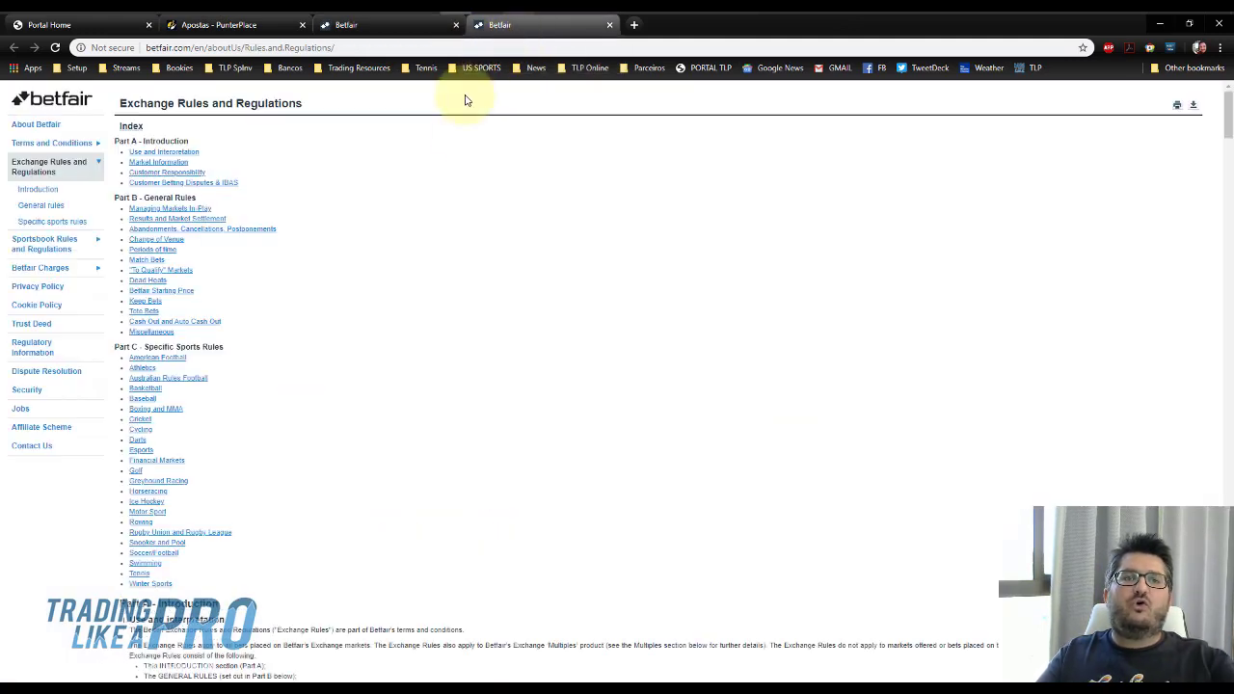
click(393, 29)
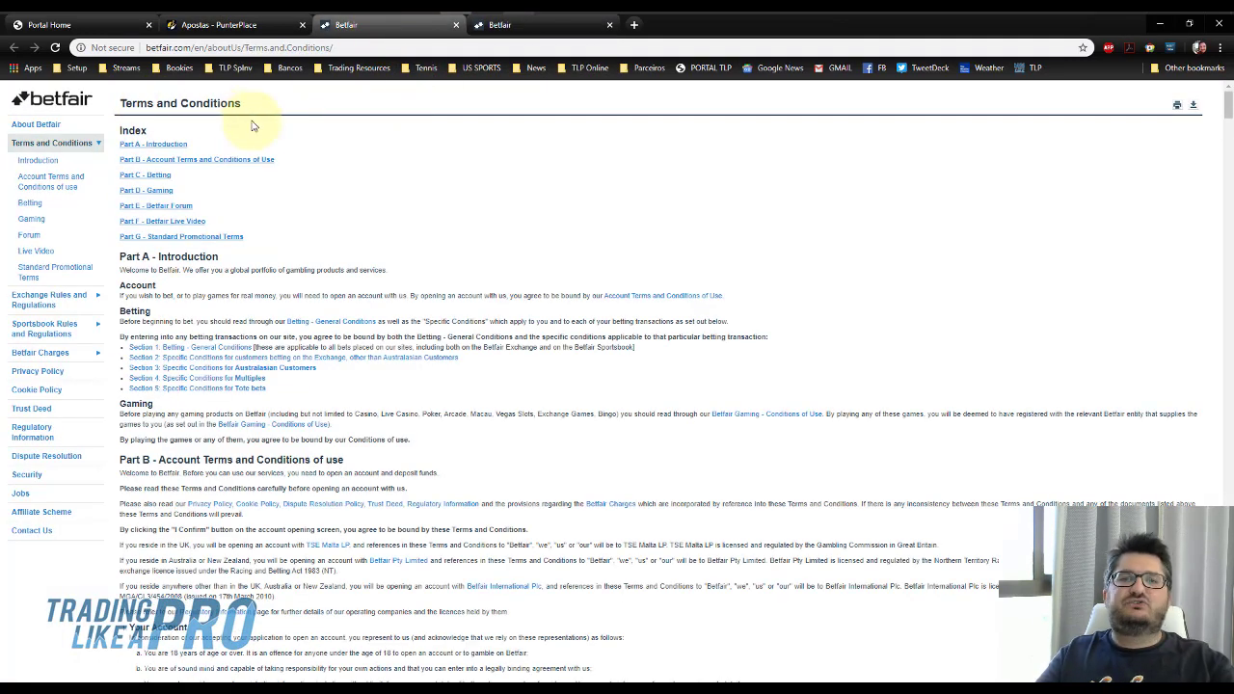
click(454, 26)
click(456, 26)
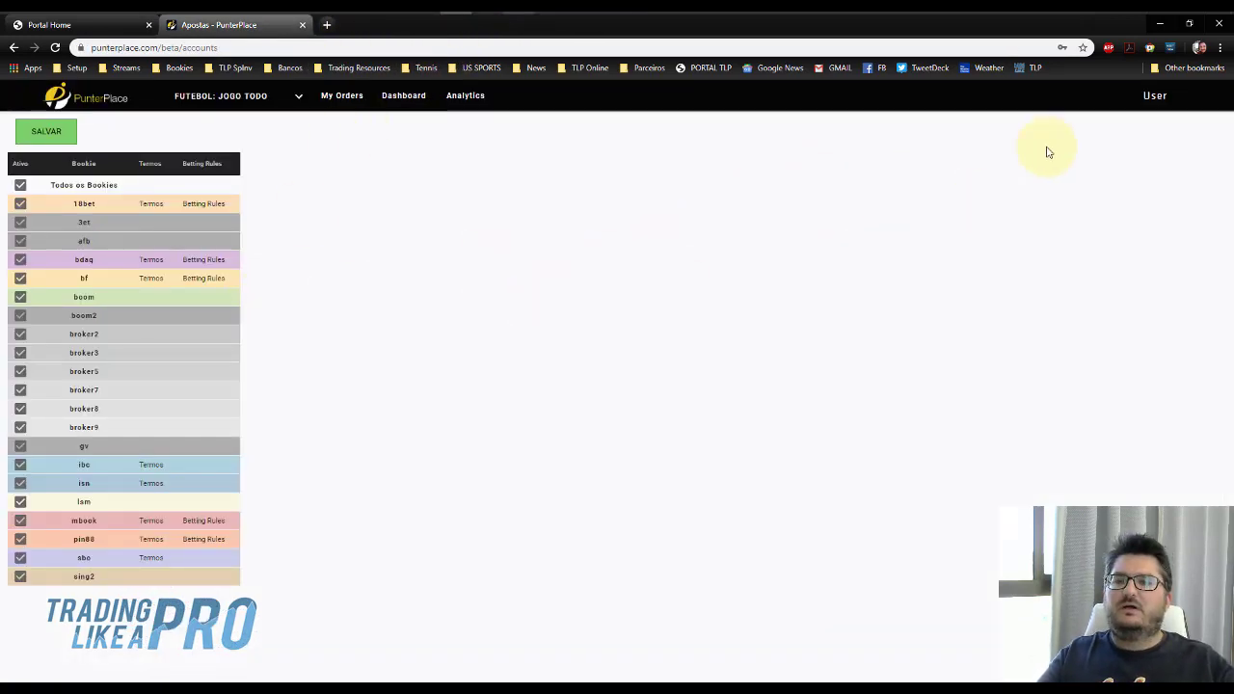
- Open the account's General configuration settings and check the credit and balance summary of the user account
click(1154, 96)
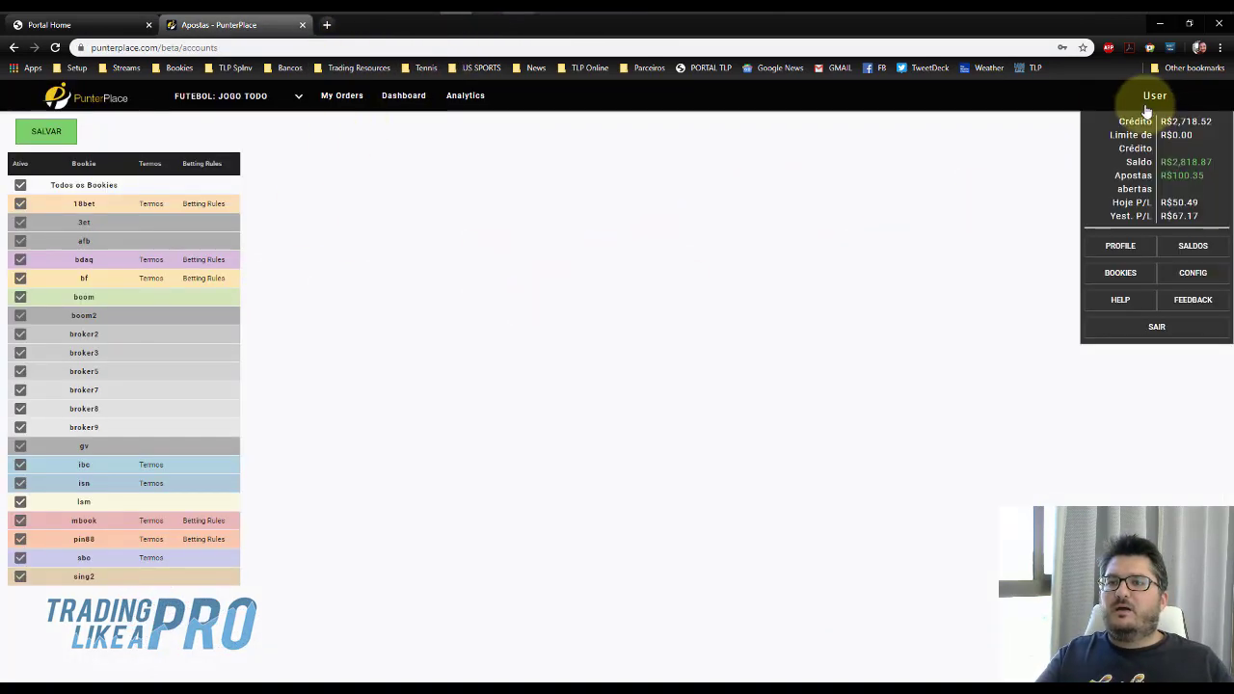
click(1193, 273)
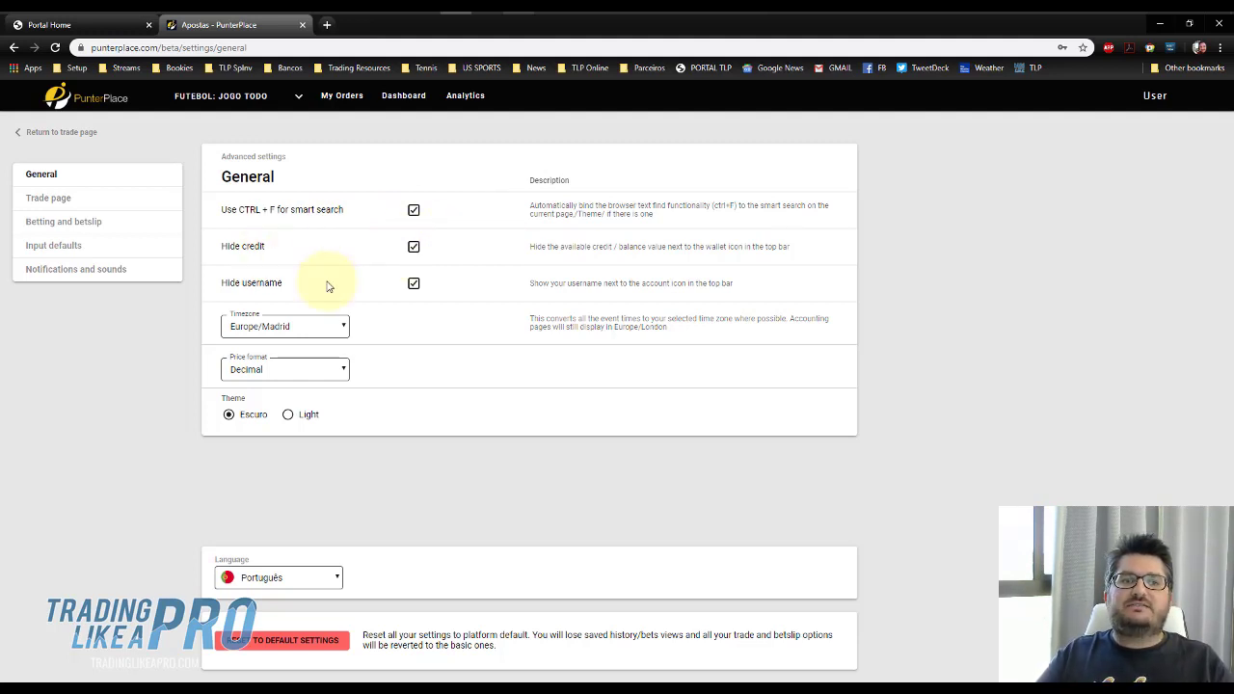
click(1154, 97)
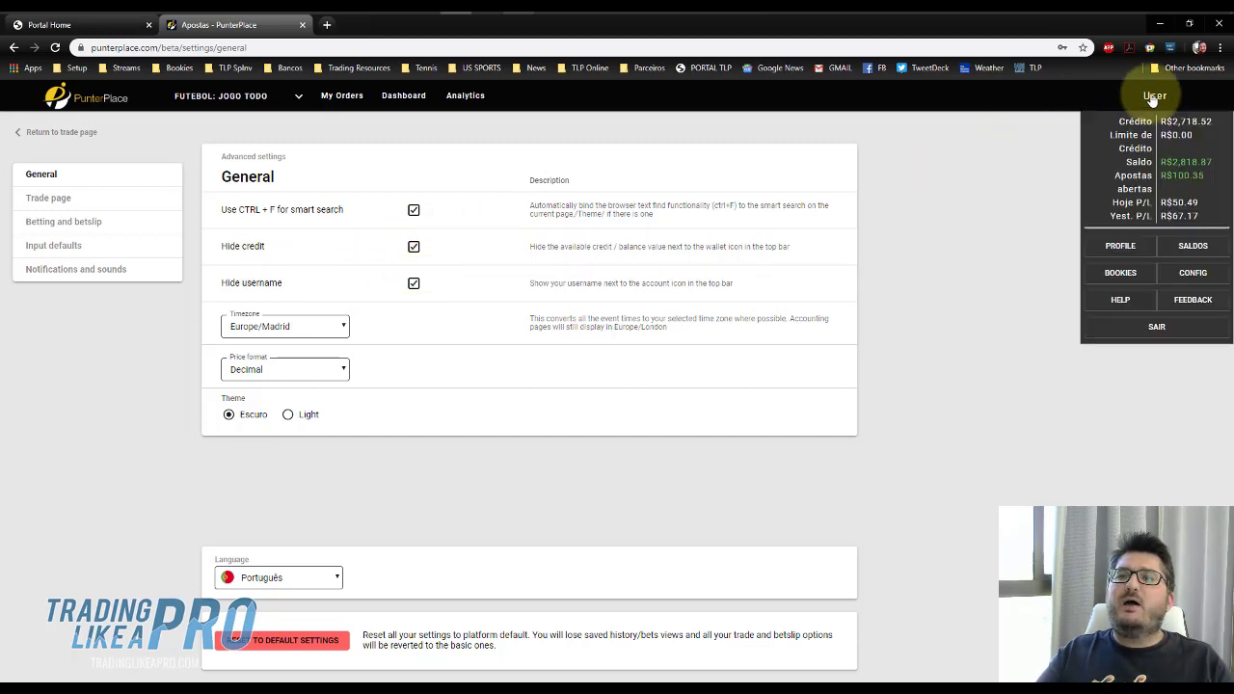
mouse_move(1153, 97)
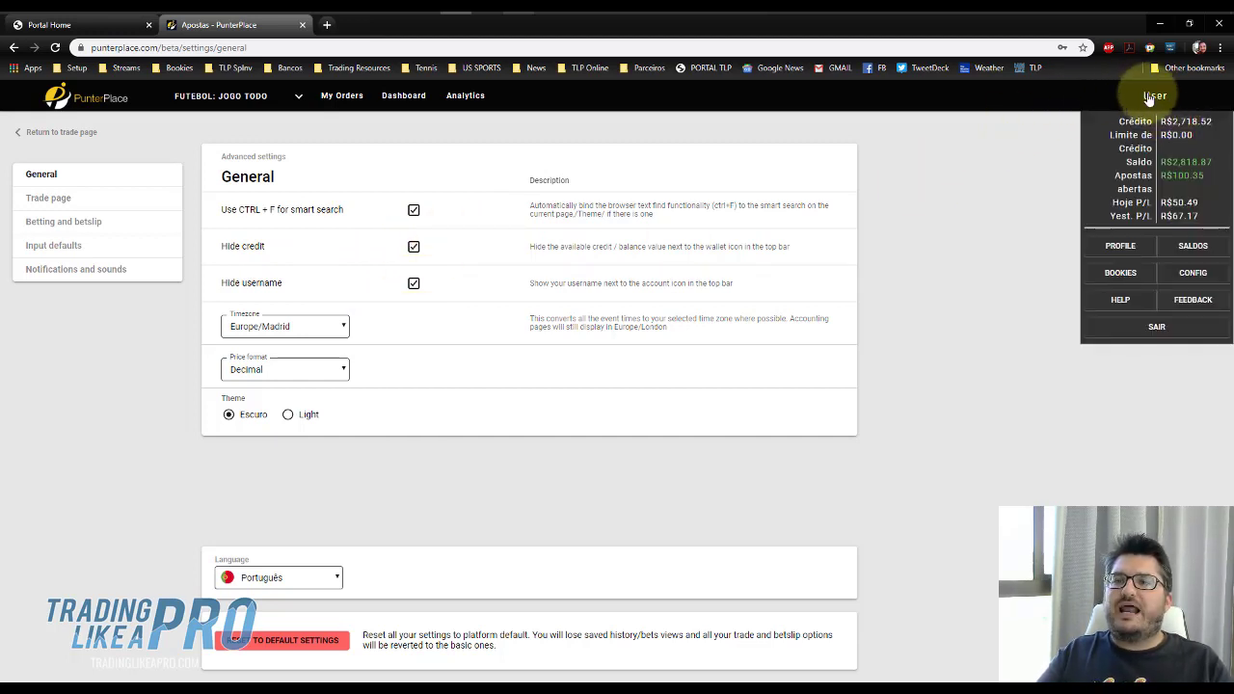
- Turn off the Hide credit option to show the available credit in the header, and enable it again
click(414, 248)
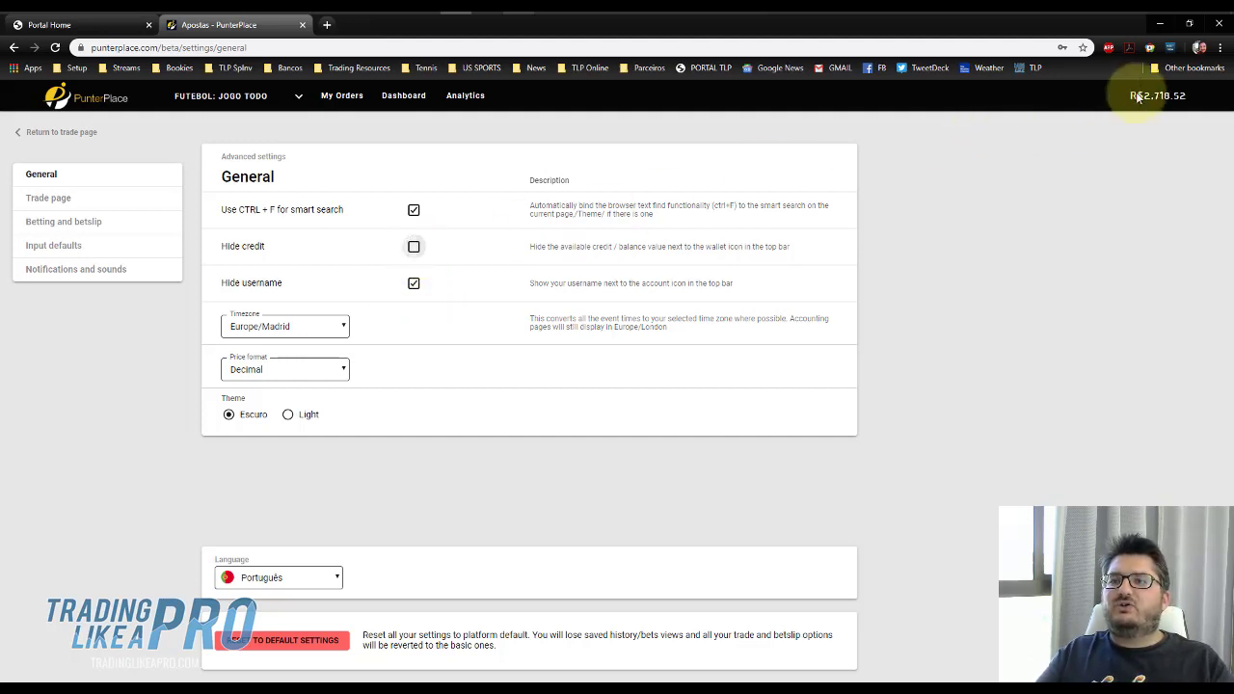
mouse_move(1155, 100)
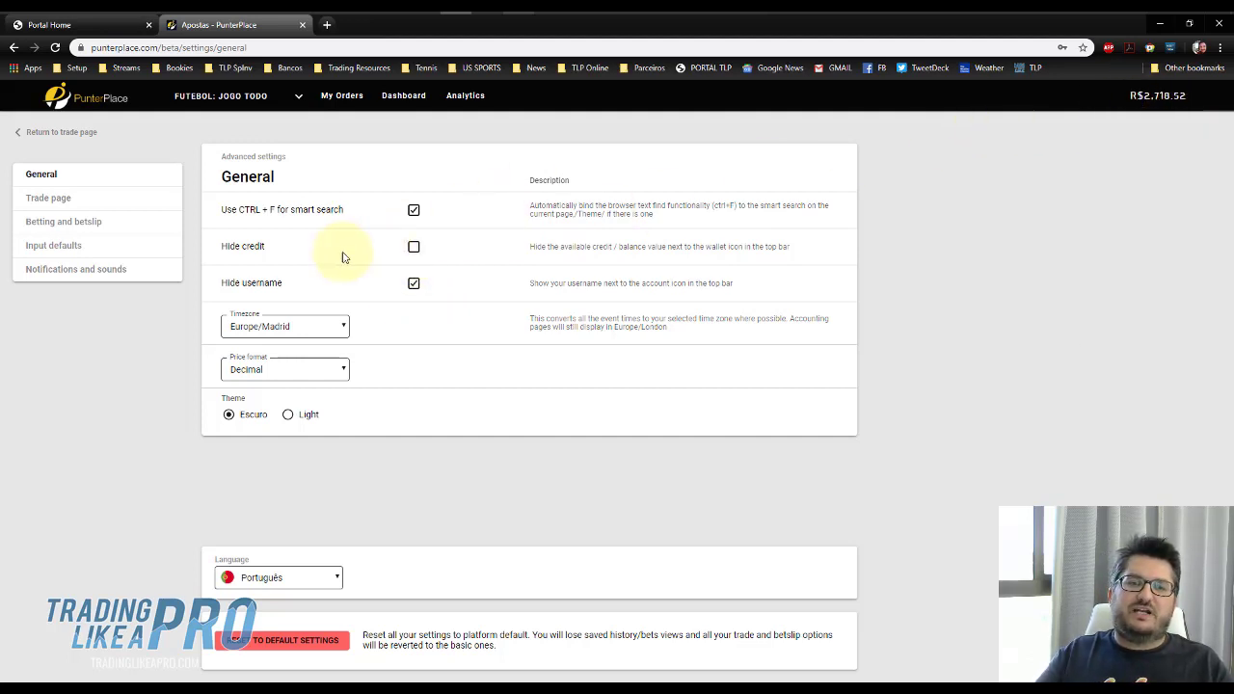
click(413, 248)
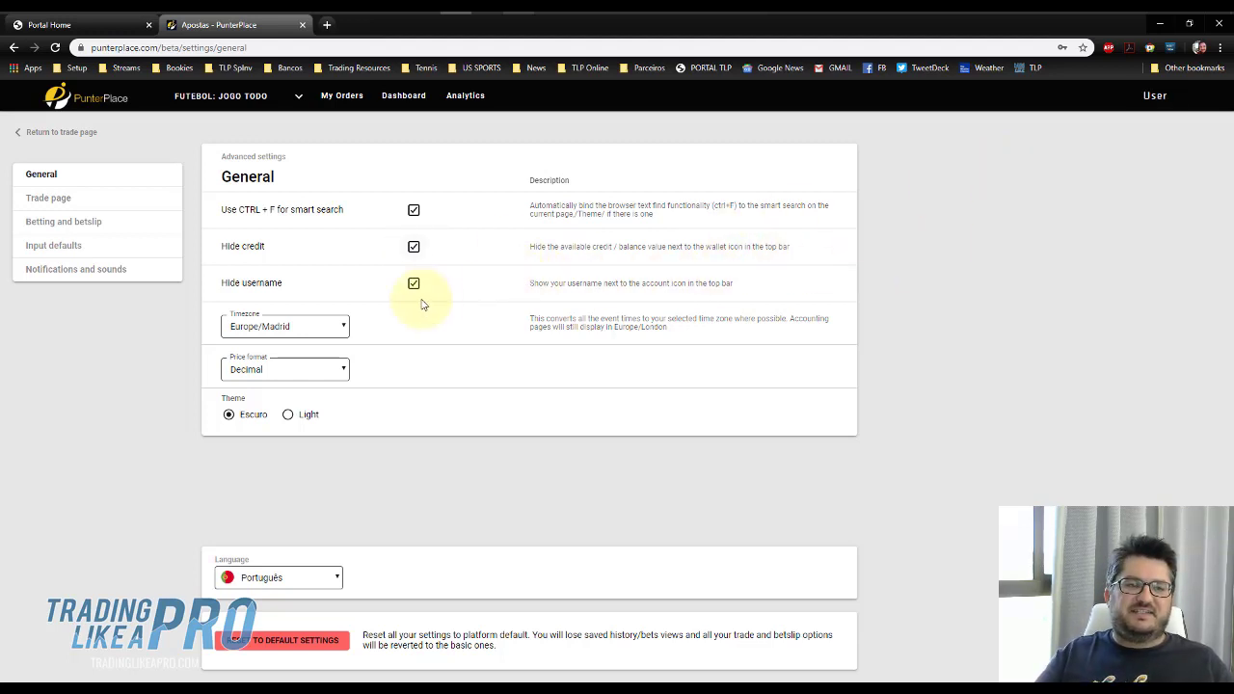
- Find America/Sao Paulo among the Timezone options and view the available Price format options, closing both lists without a selection
click(343, 329)
scroll(318, 434, up, 3)
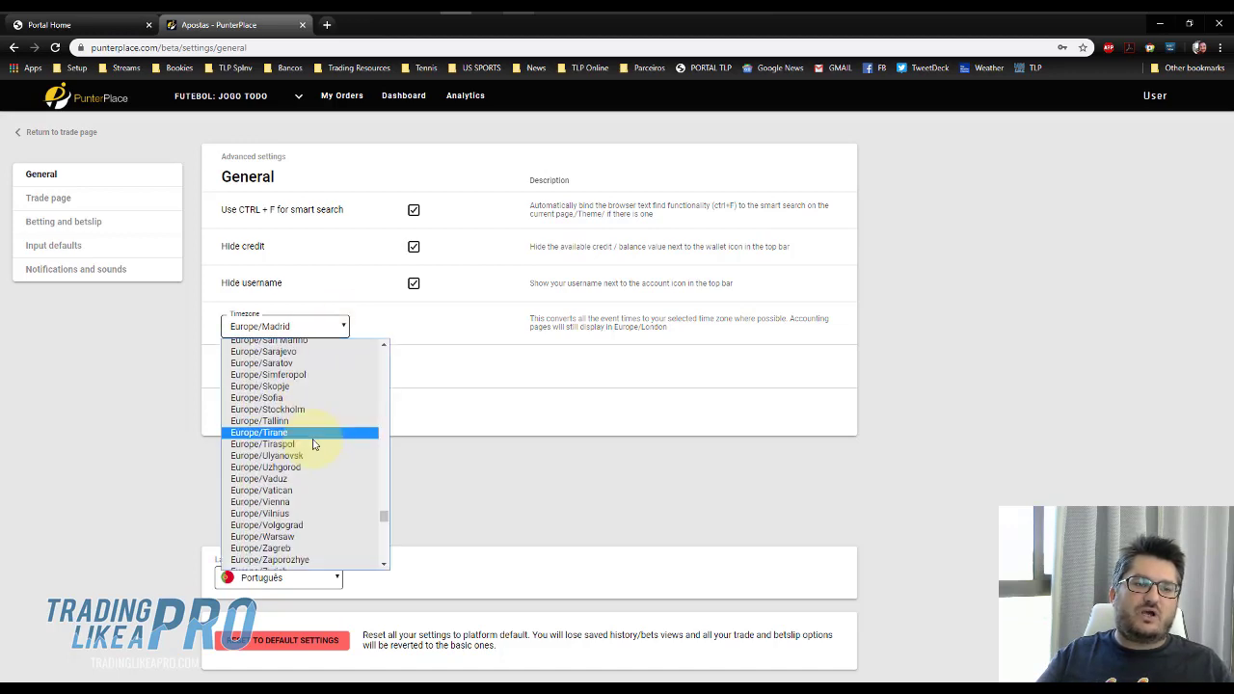
scroll(303, 436, up, 20)
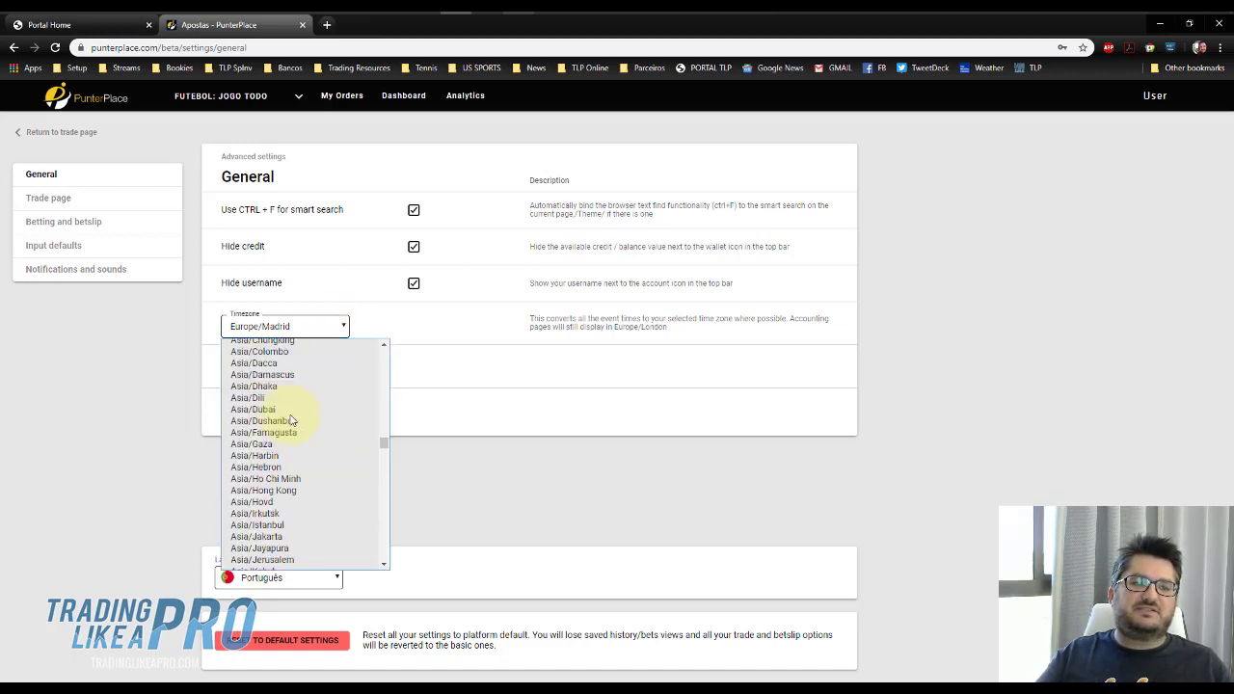
scroll(294, 439, up, 15)
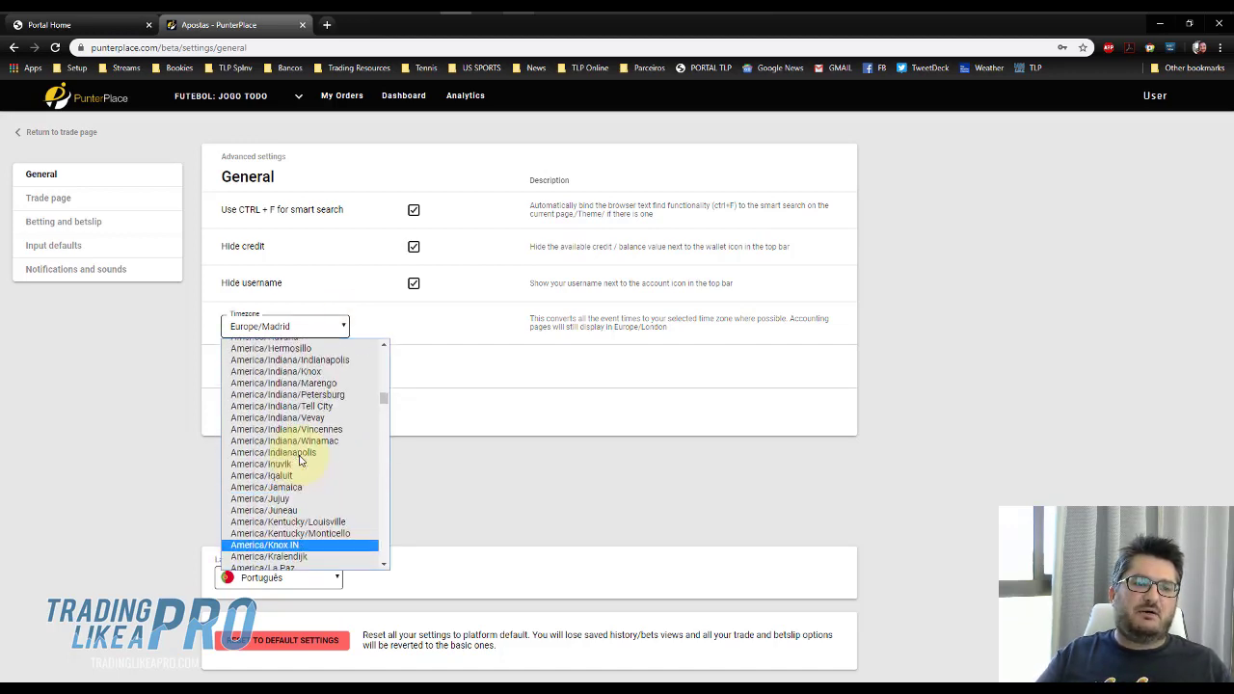
scroll(298, 458, up, 8)
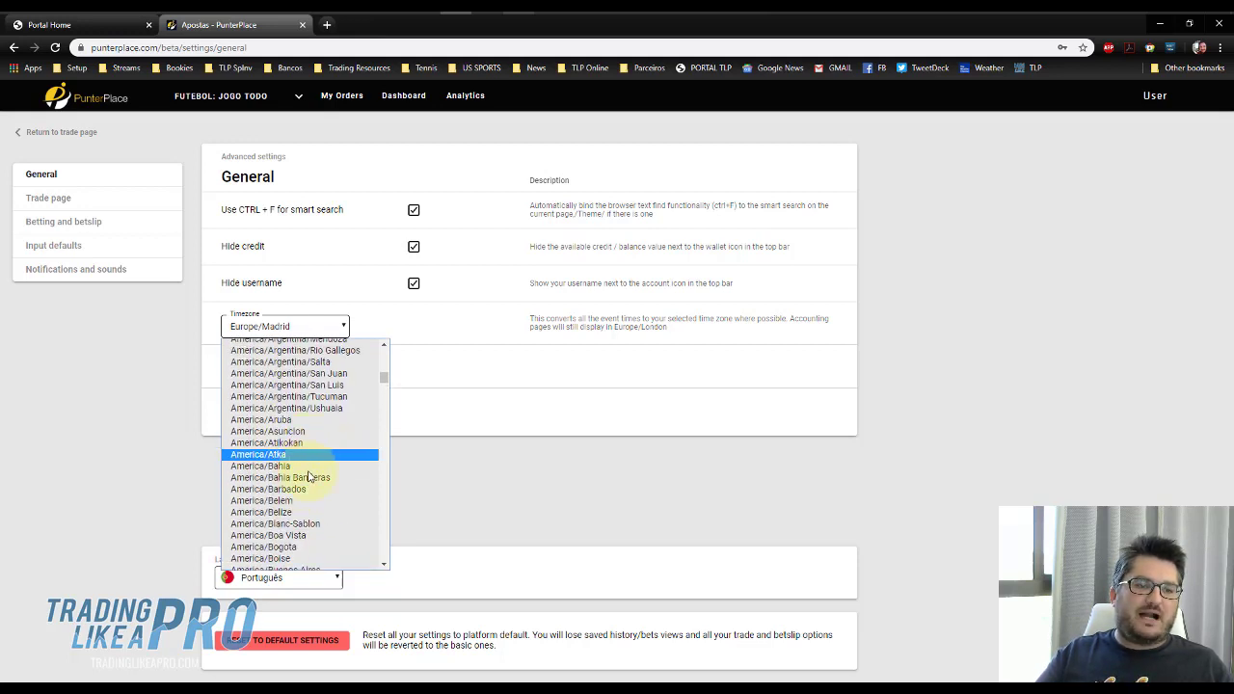
scroll(307, 499, down, 3)
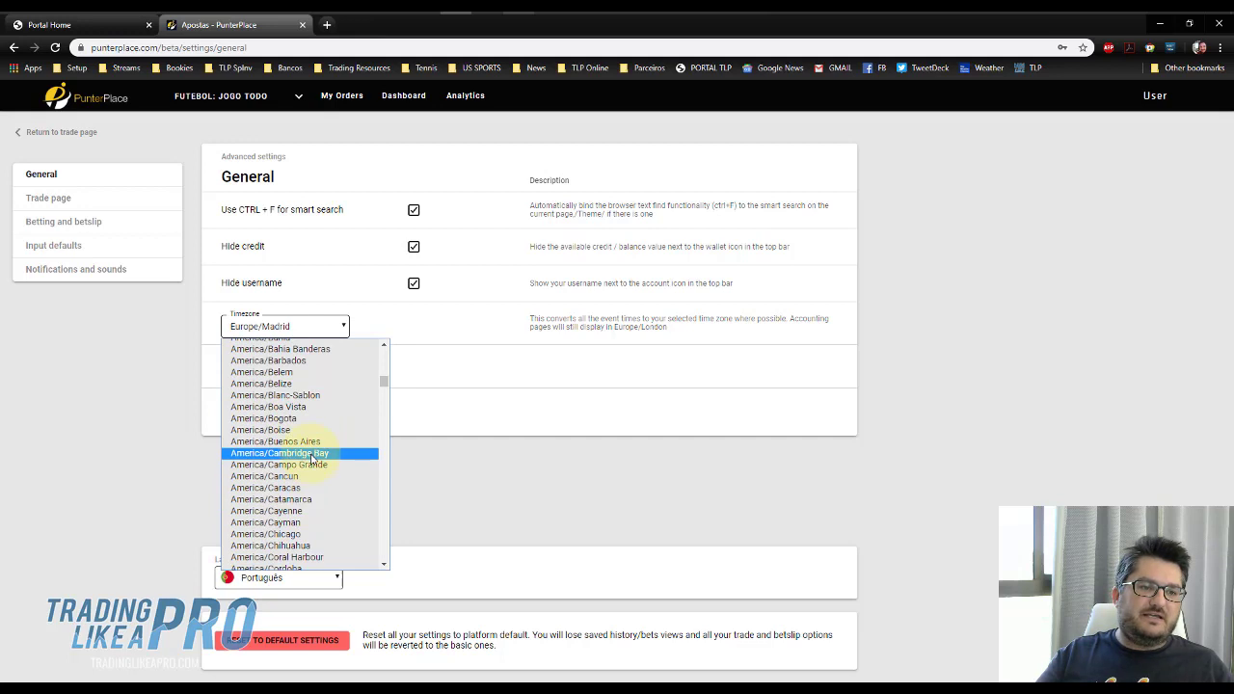
scroll(312, 460, down, 5)
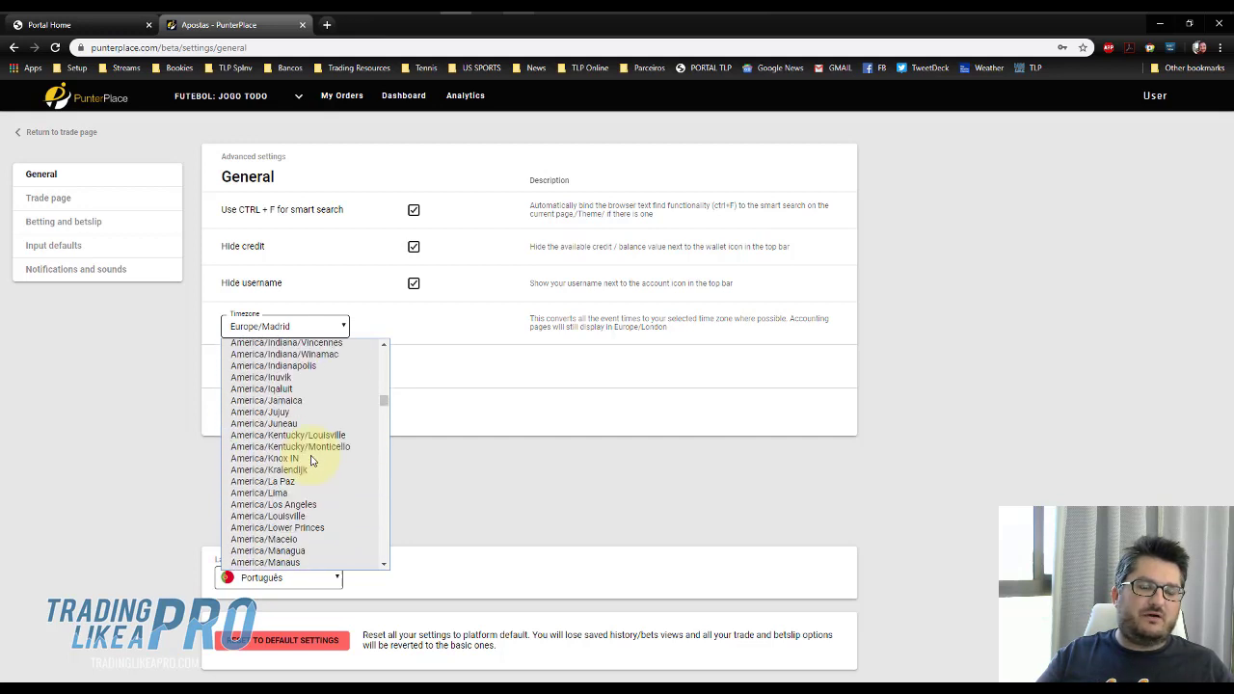
scroll(311, 459, down, 8)
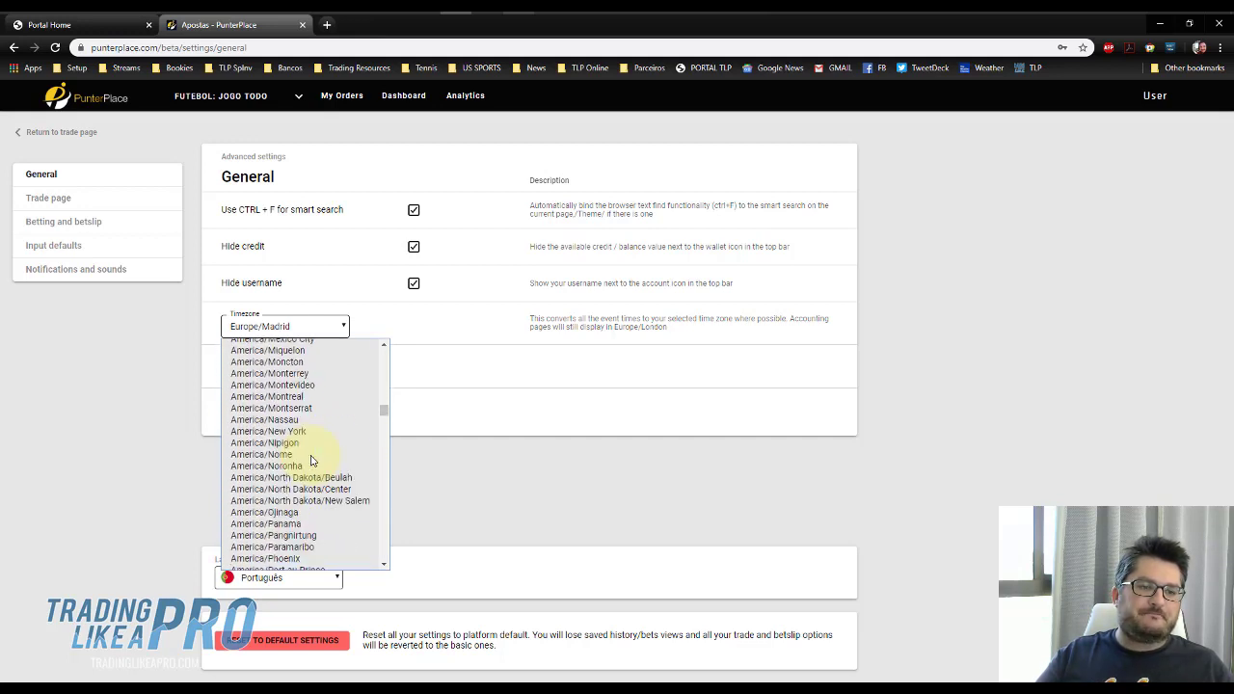
scroll(311, 460, down, 4)
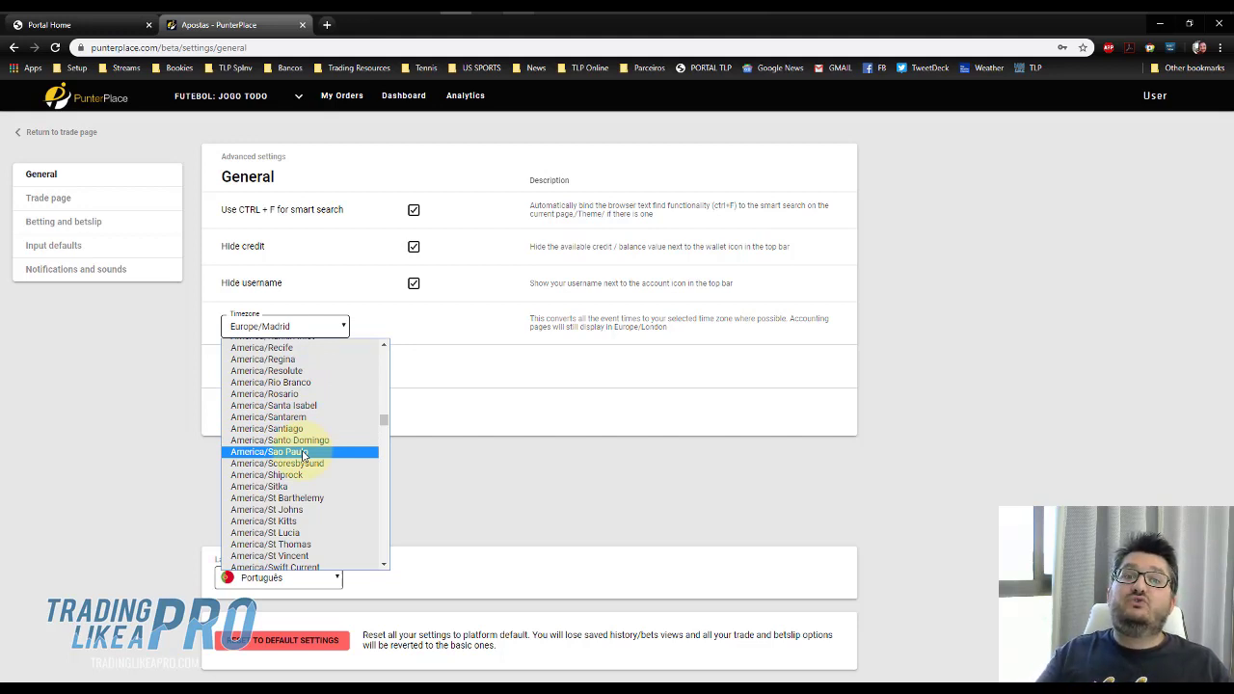
click(500, 416)
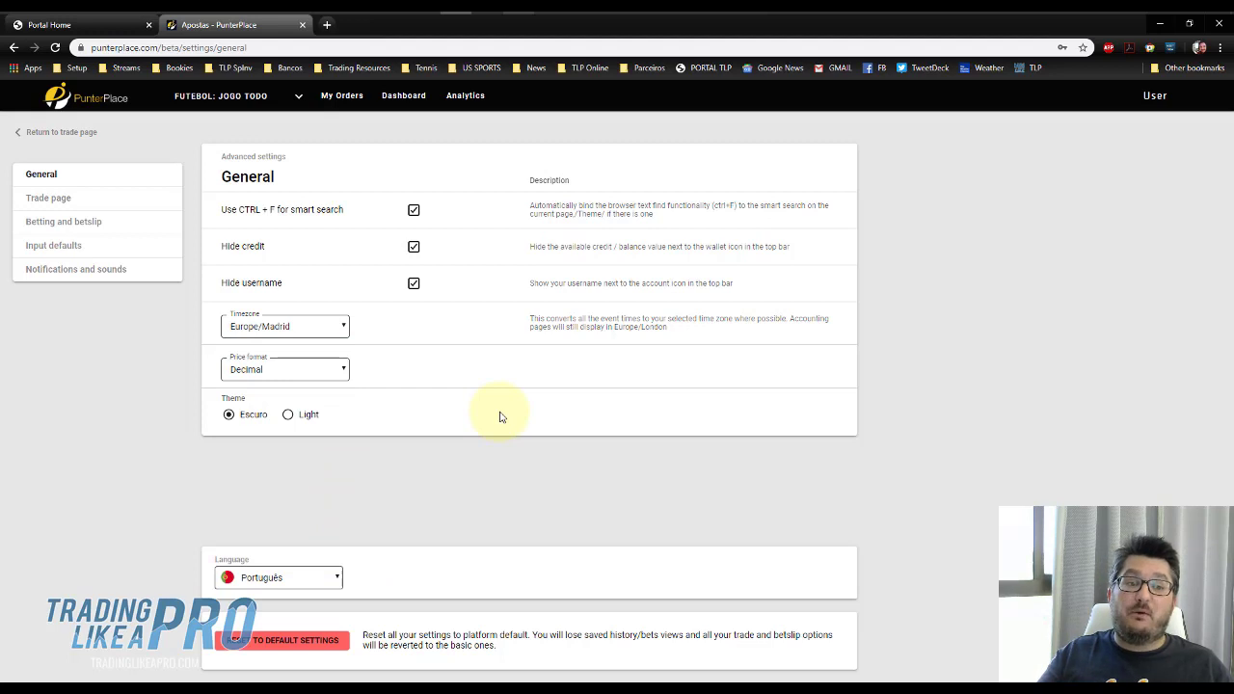
click(287, 372)
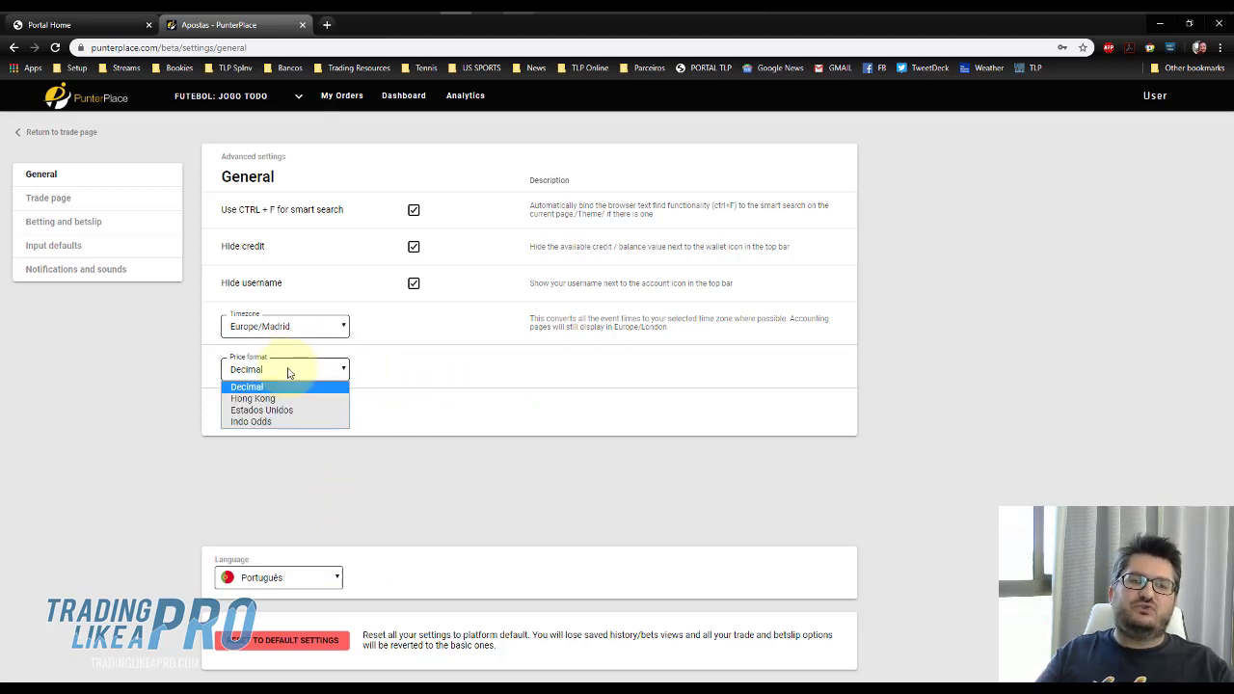
click(285, 374)
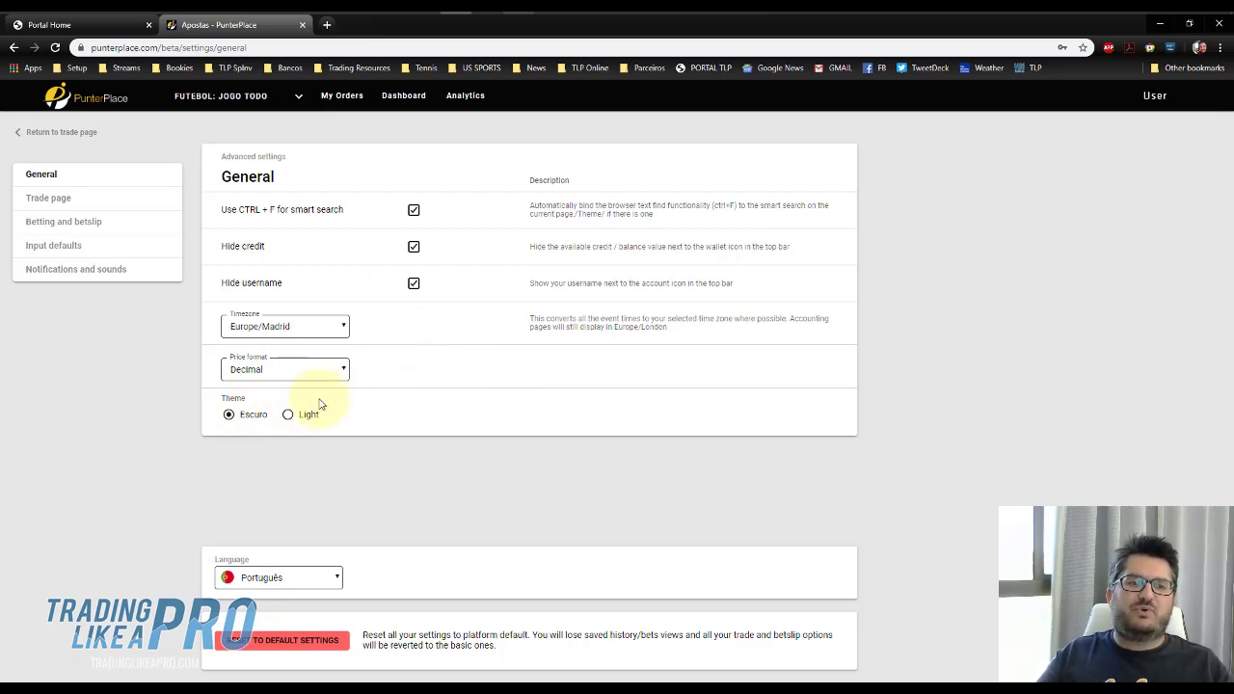
- Open the Trade page settings and examine the Trade layout and Sort events by options
click(67, 204)
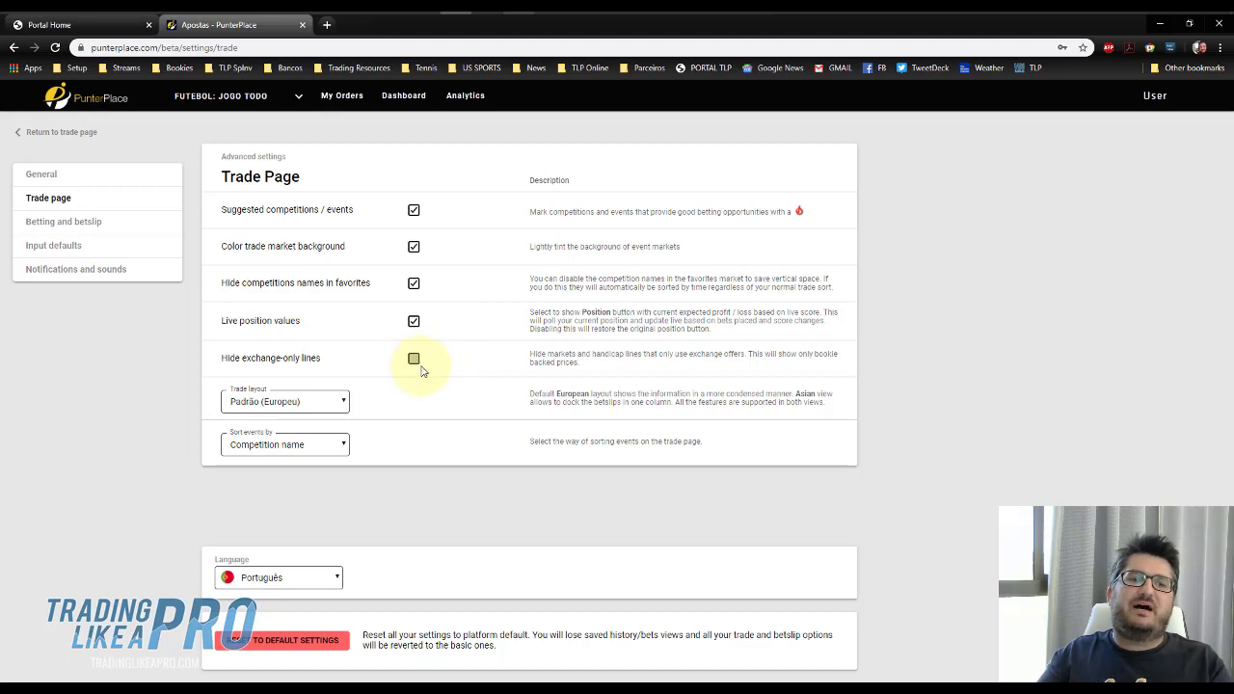
click(299, 405)
click(301, 402)
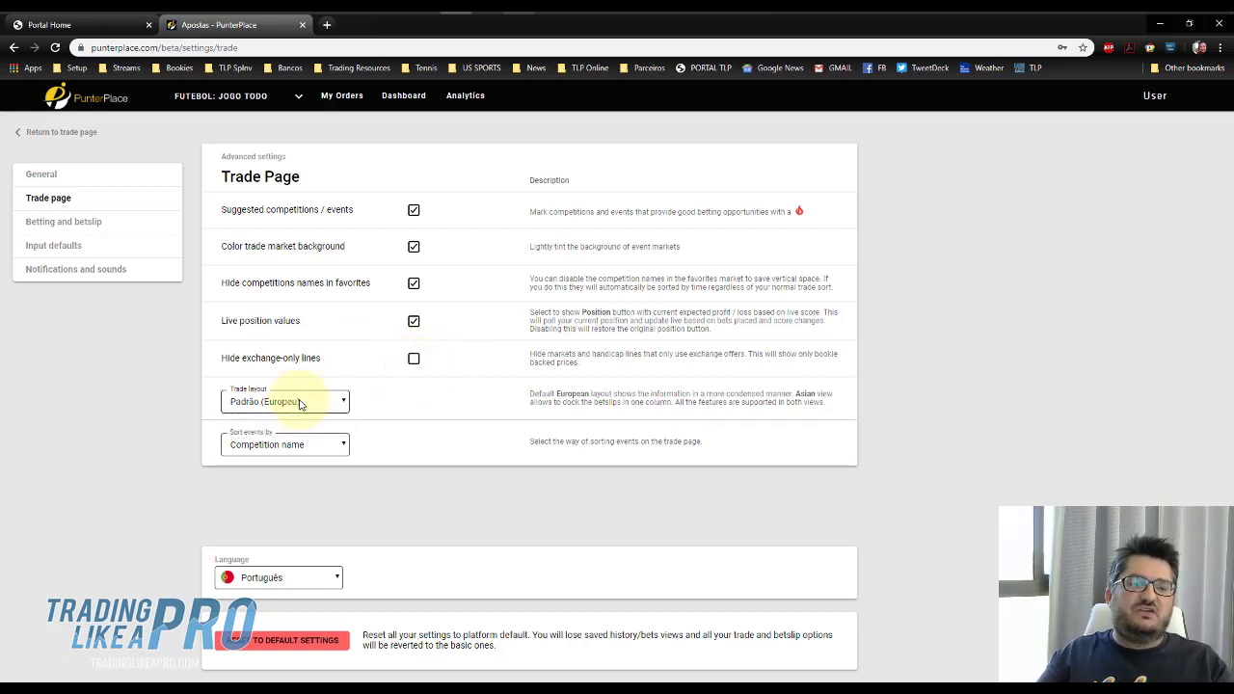
click(307, 445)
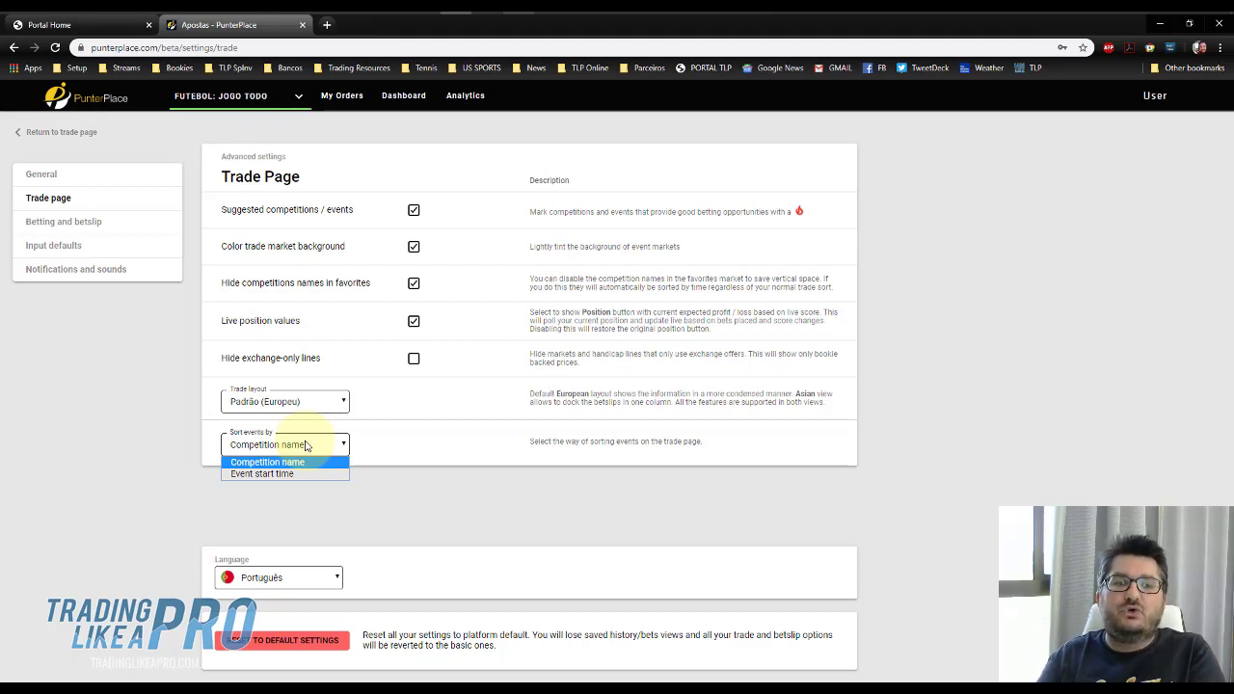
click(306, 445)
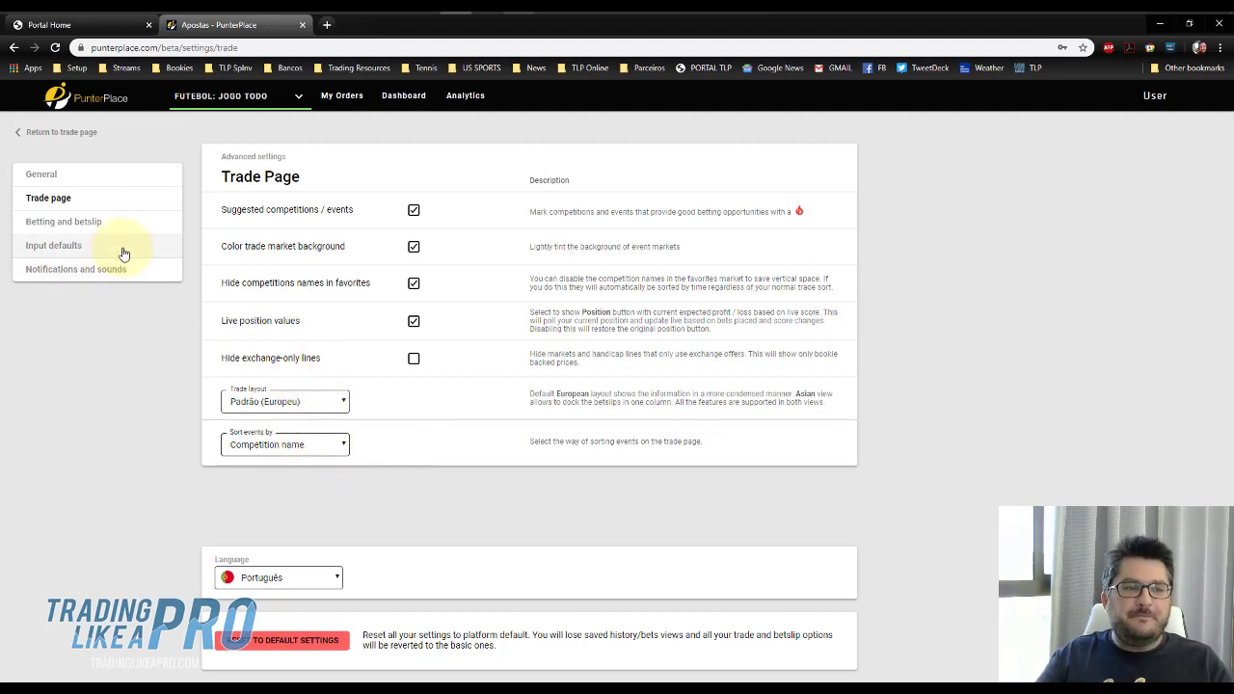
- Open the Betting and betslip settings and examine the Adaptive selection options
click(77, 231)
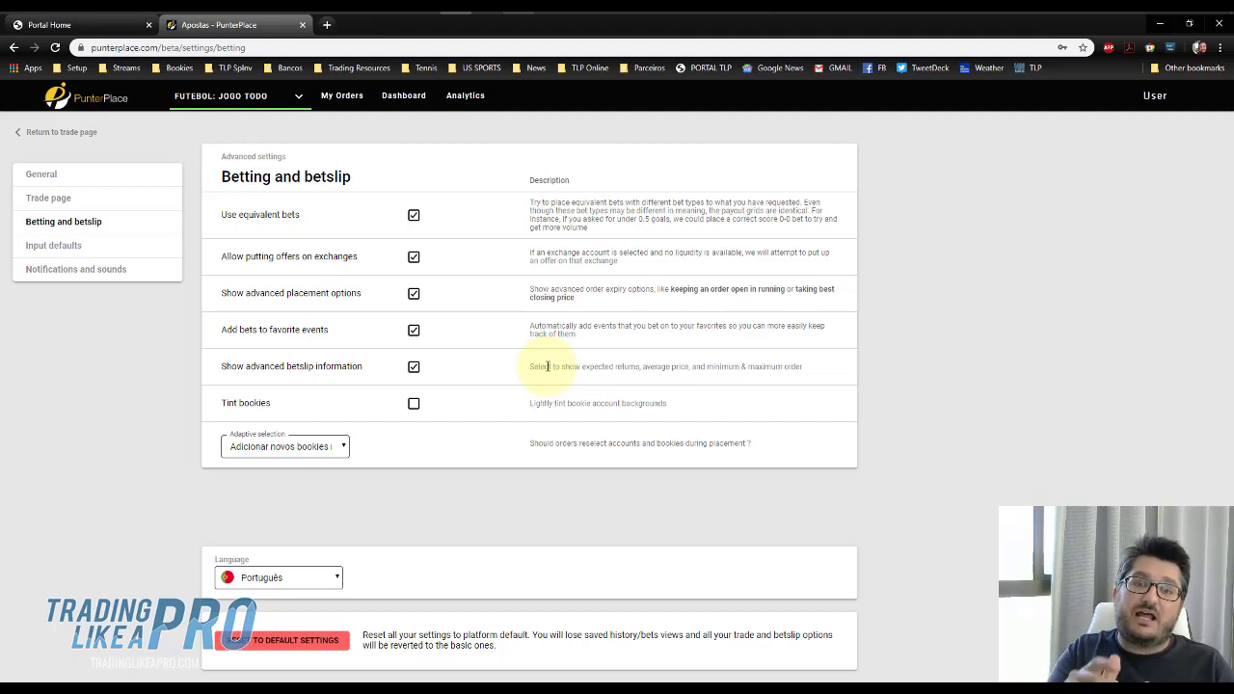
click(319, 448)
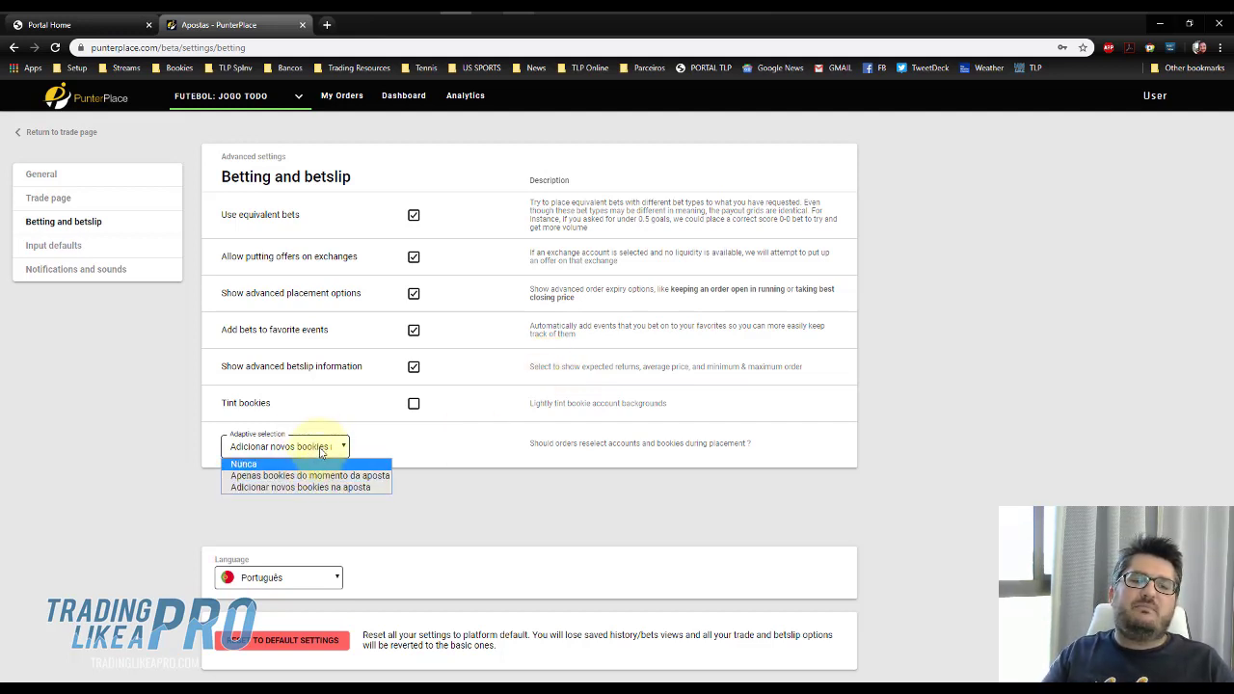
click(321, 450)
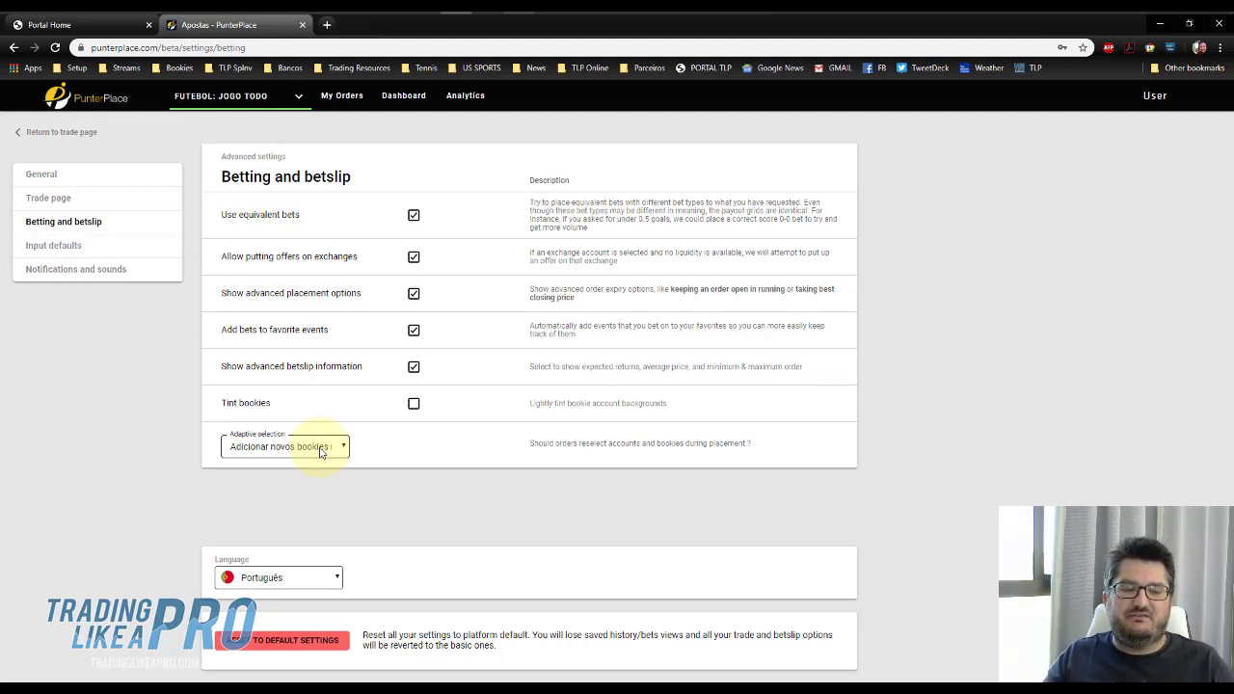
- Review the Input defaults settings for maximum order stake, order expiry and default stake, selecting 1 hr as the order expiry
click(80, 248)
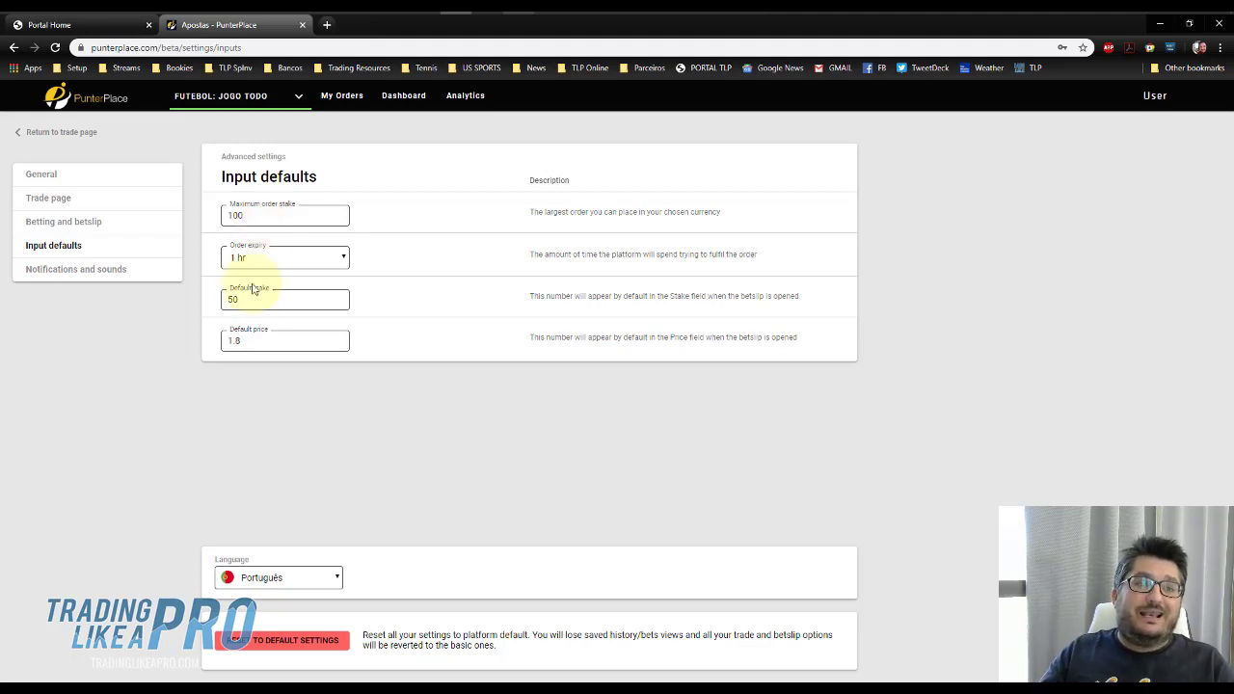
click(269, 214)
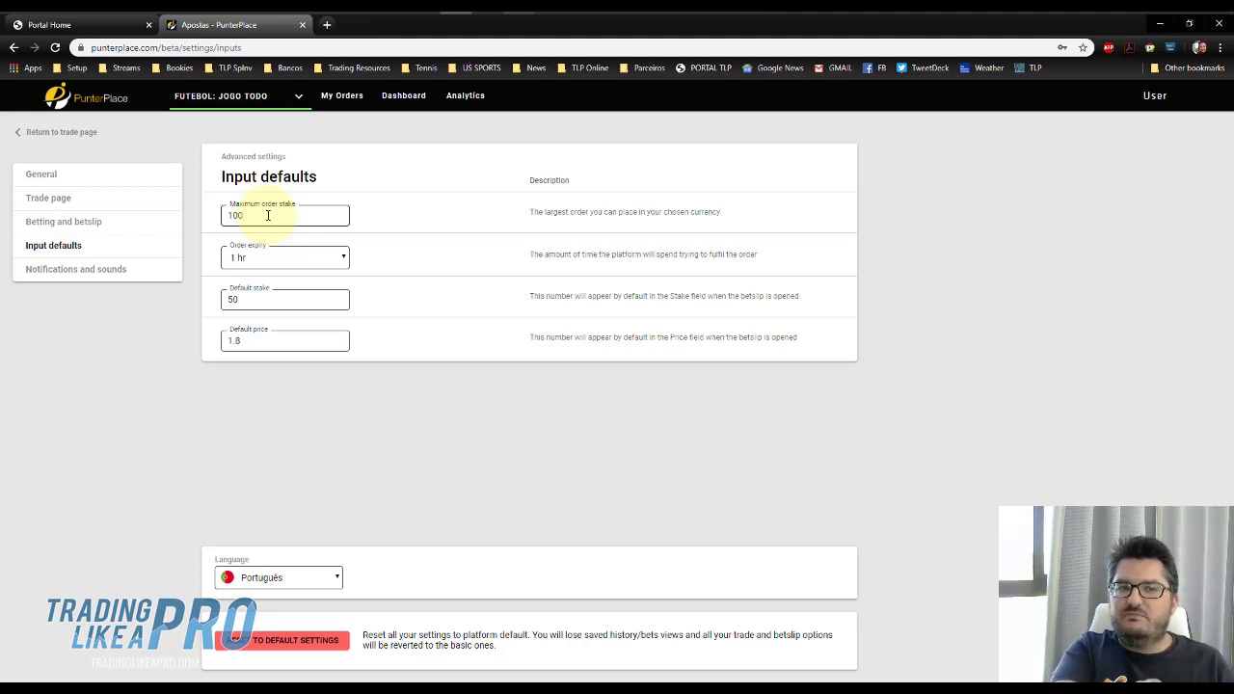
click(277, 268)
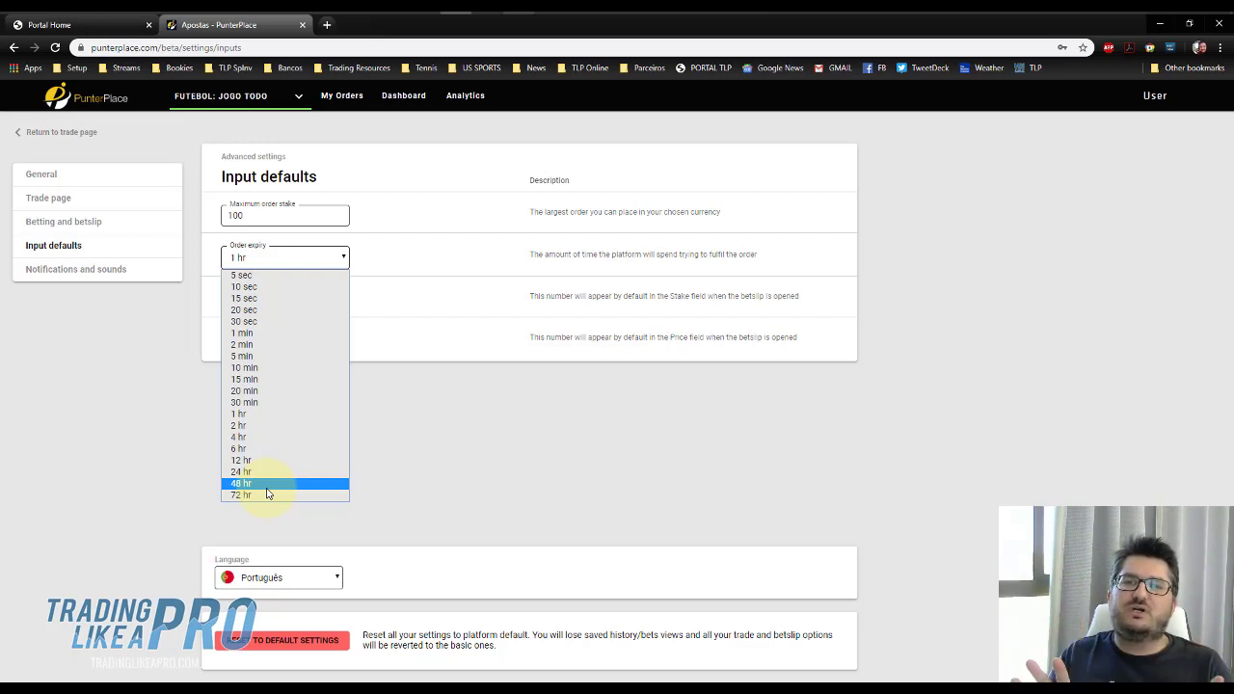
click(257, 415)
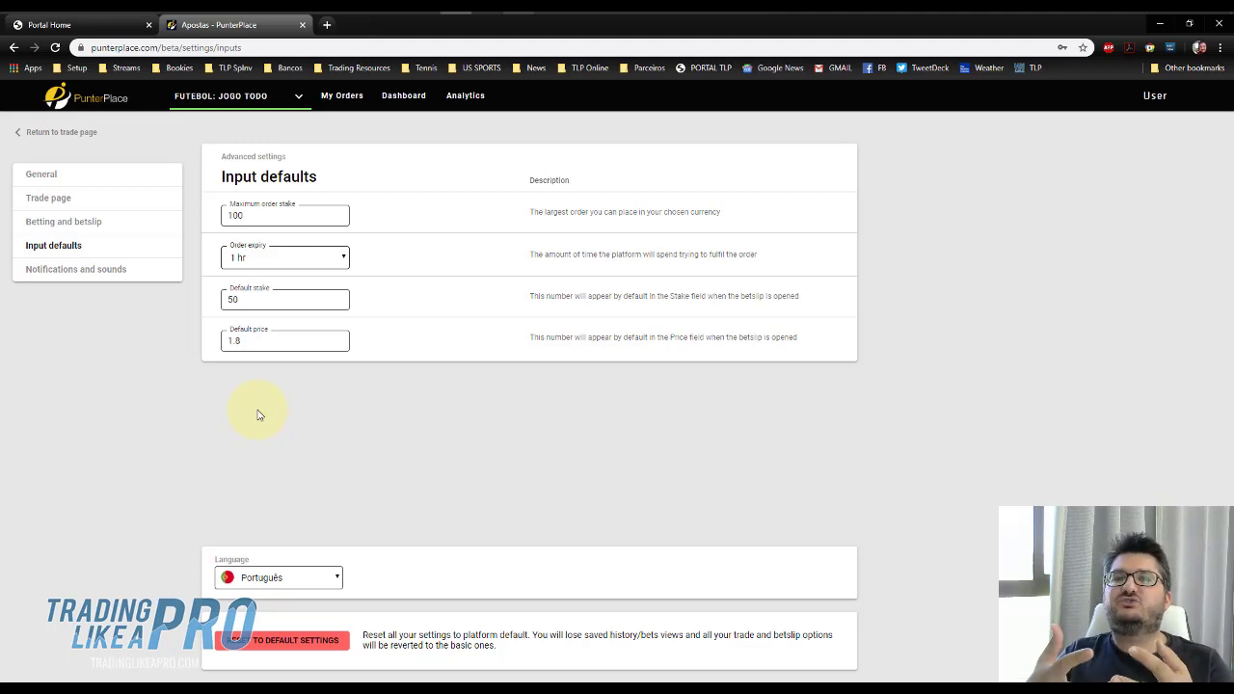
double_click(232, 299)
click(243, 299)
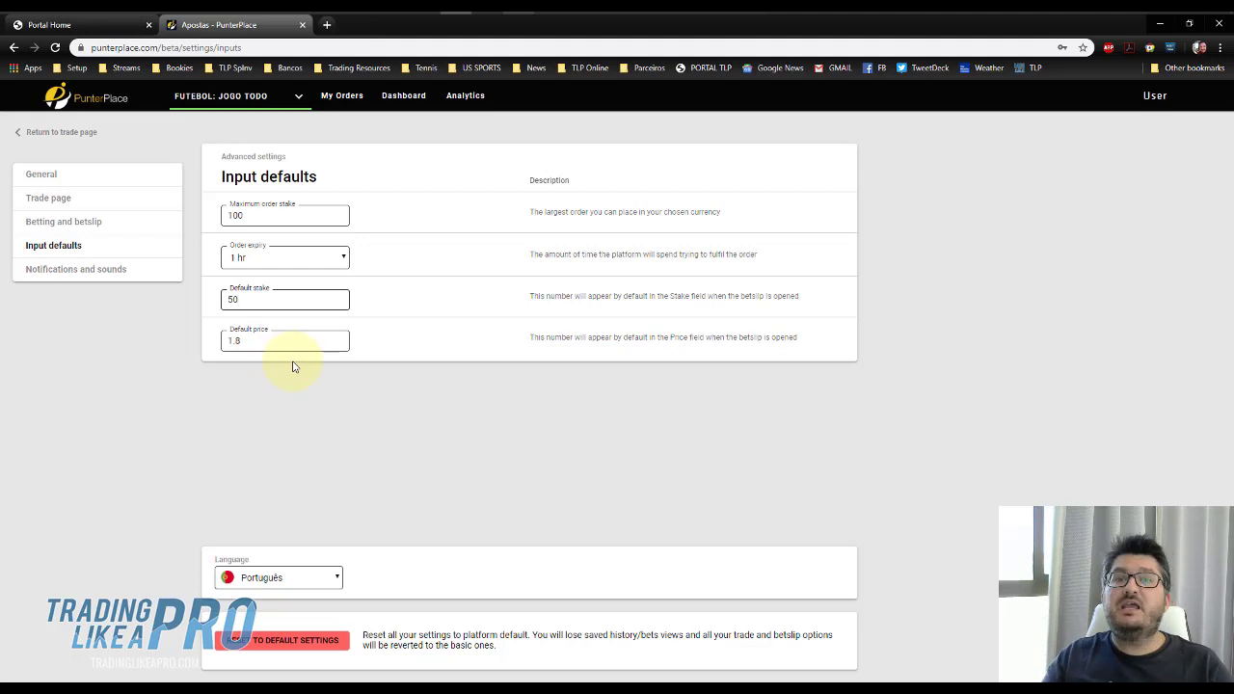
- Open the Notifications and sounds settings to examine the confirmation, popup and sound options
click(116, 270)
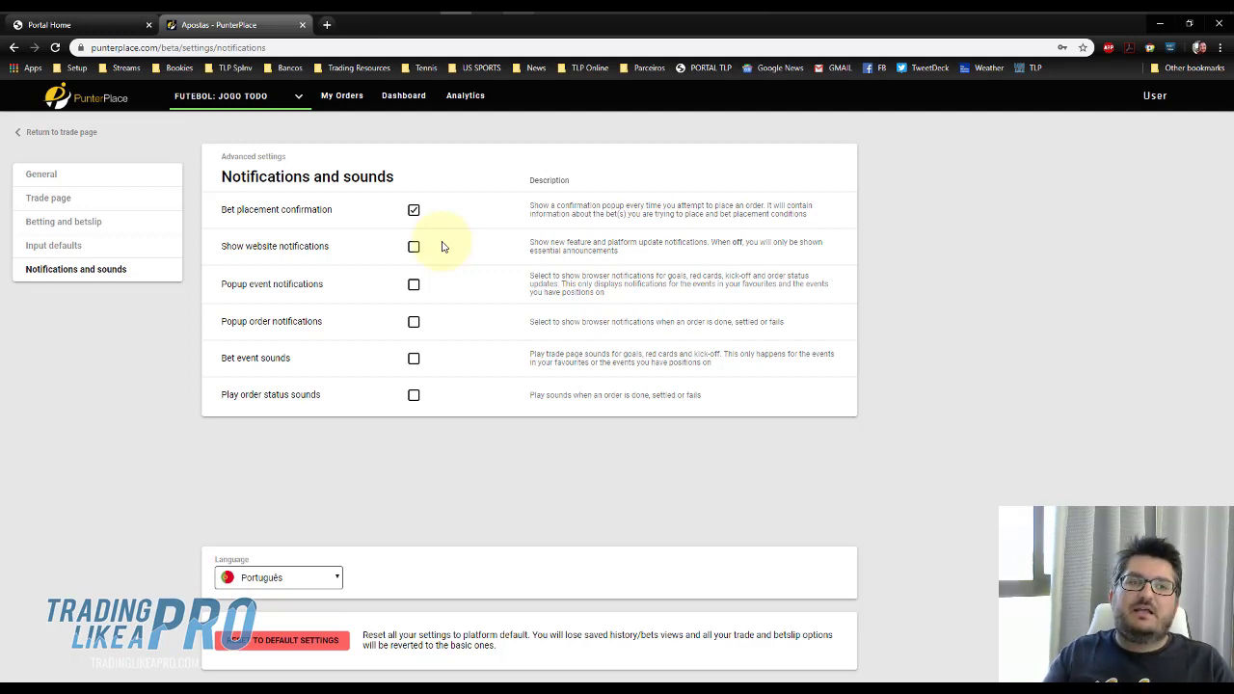
- Return from the settings to the trade page, expand the competitions list and look over the sport selector and search field
click(41, 135)
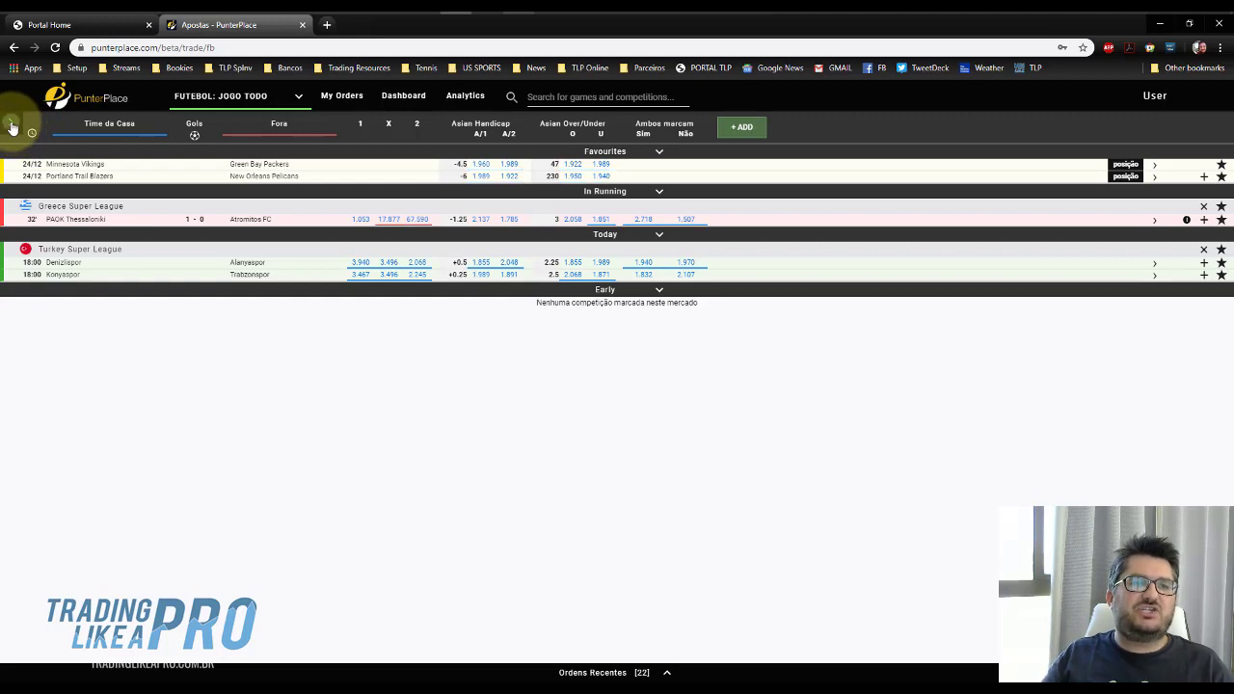
click(12, 128)
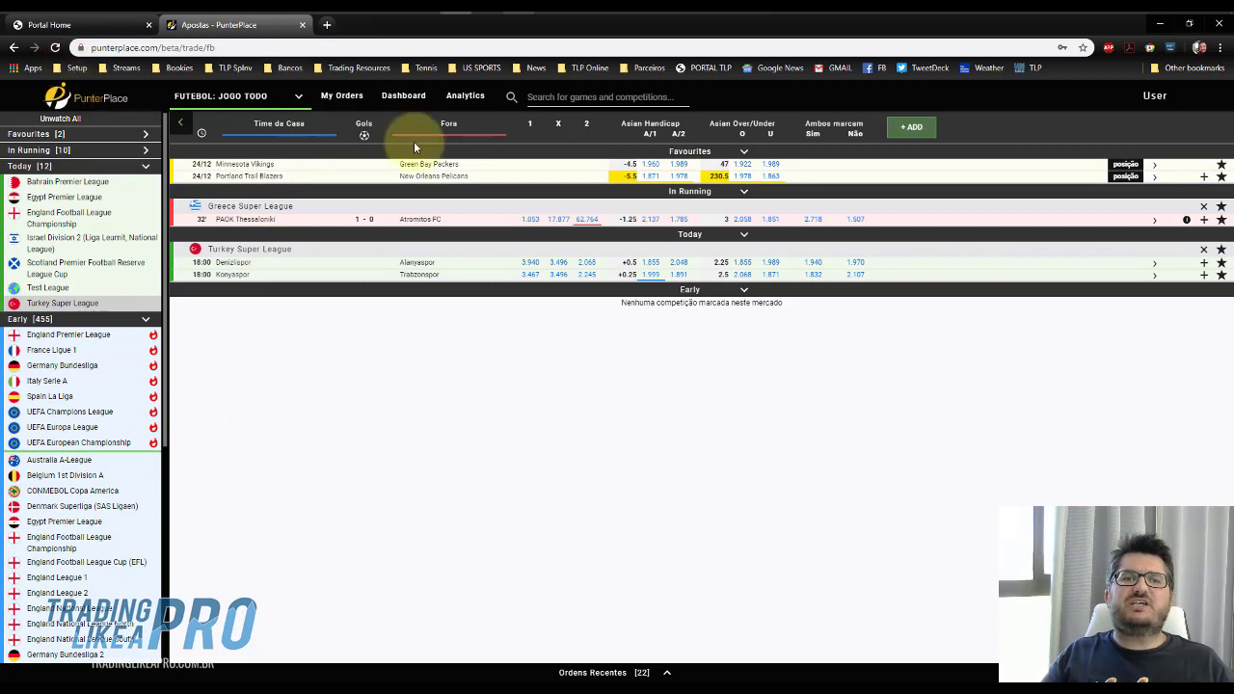
click(223, 96)
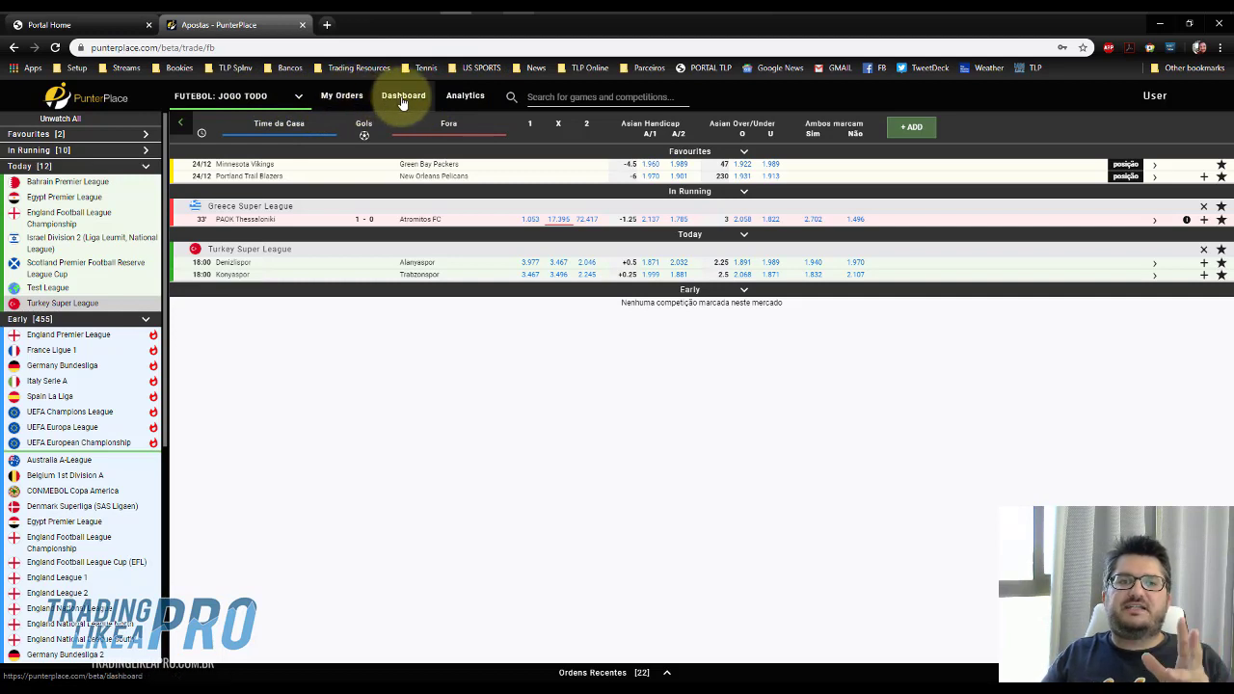
click(557, 106)
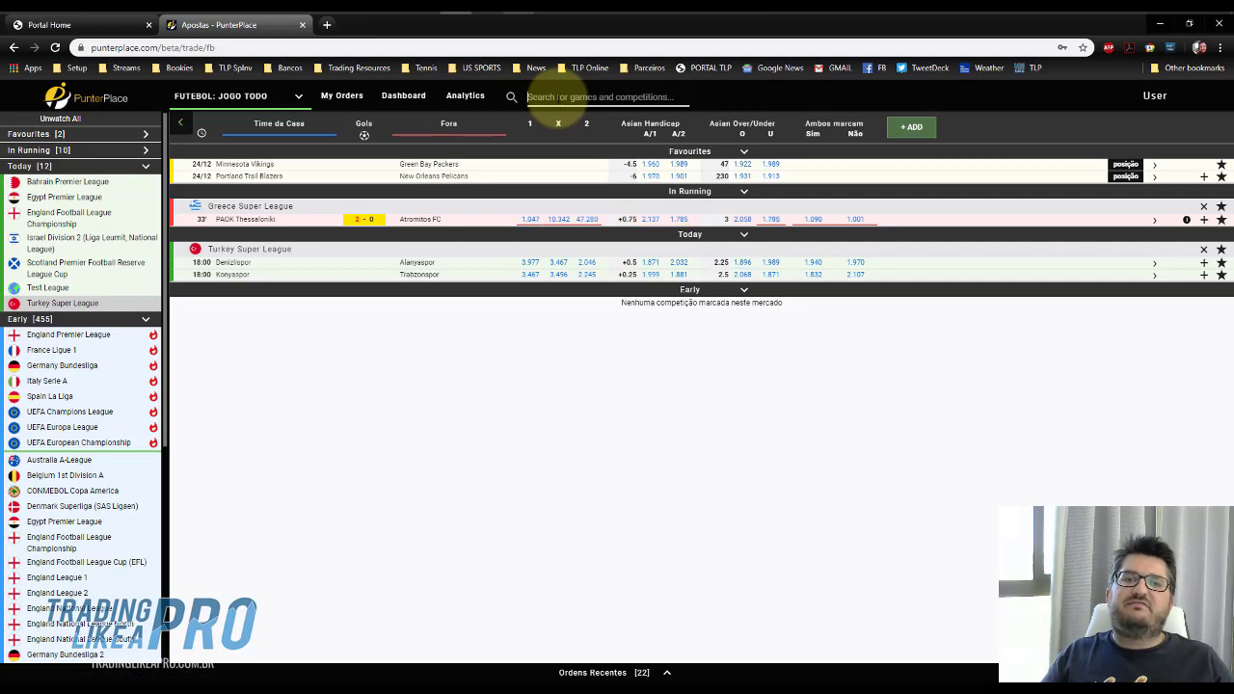
click(442, 367)
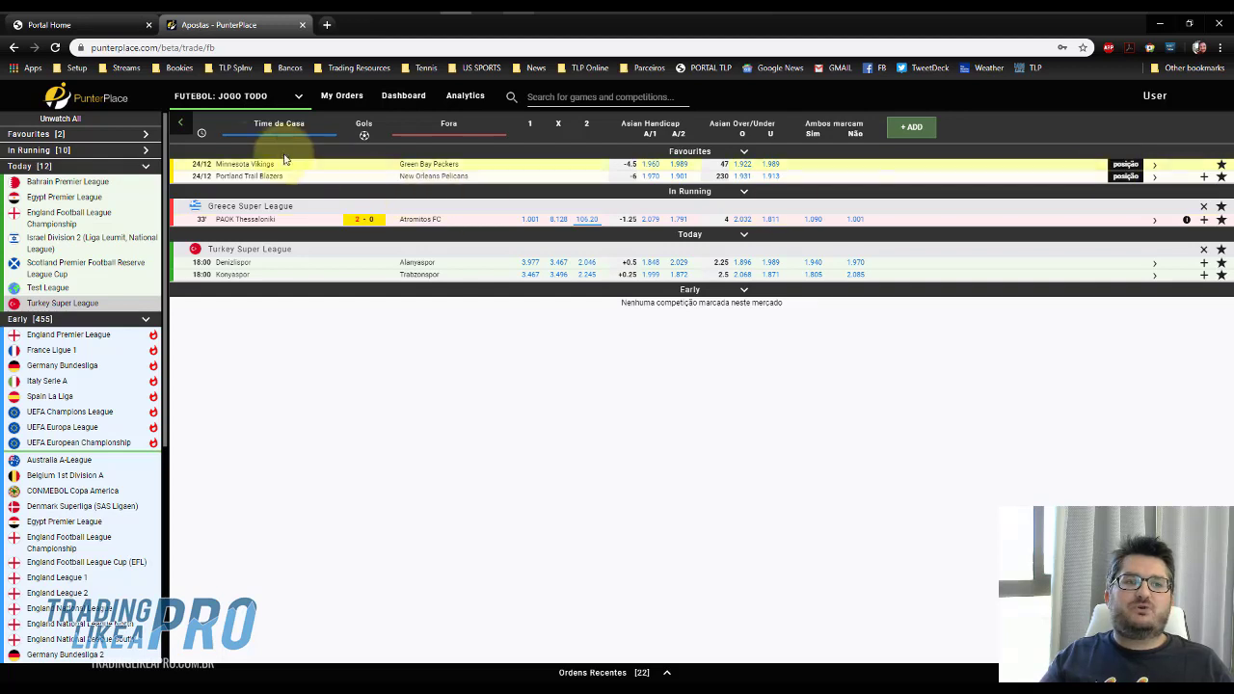
- Examine the position details and hedge option for the Minnesota Vikings and Portland Trail Blazers favourites, closing each position window
click(1123, 164)
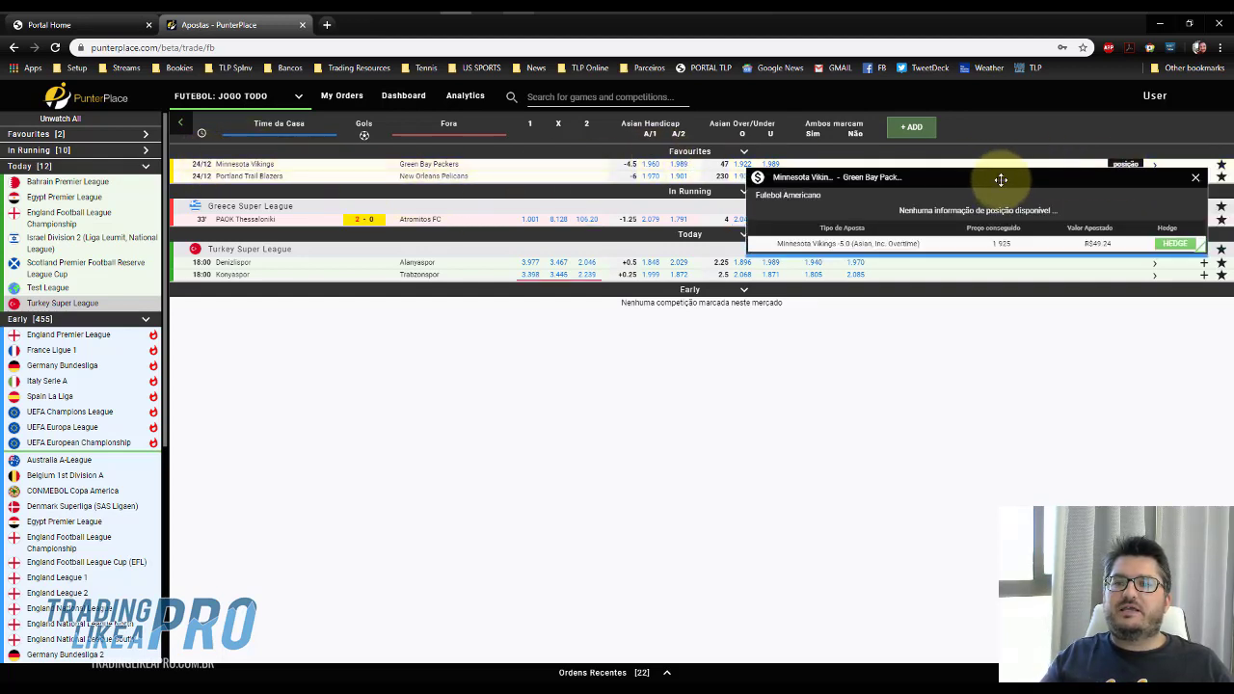
drag(994, 176, 703, 229)
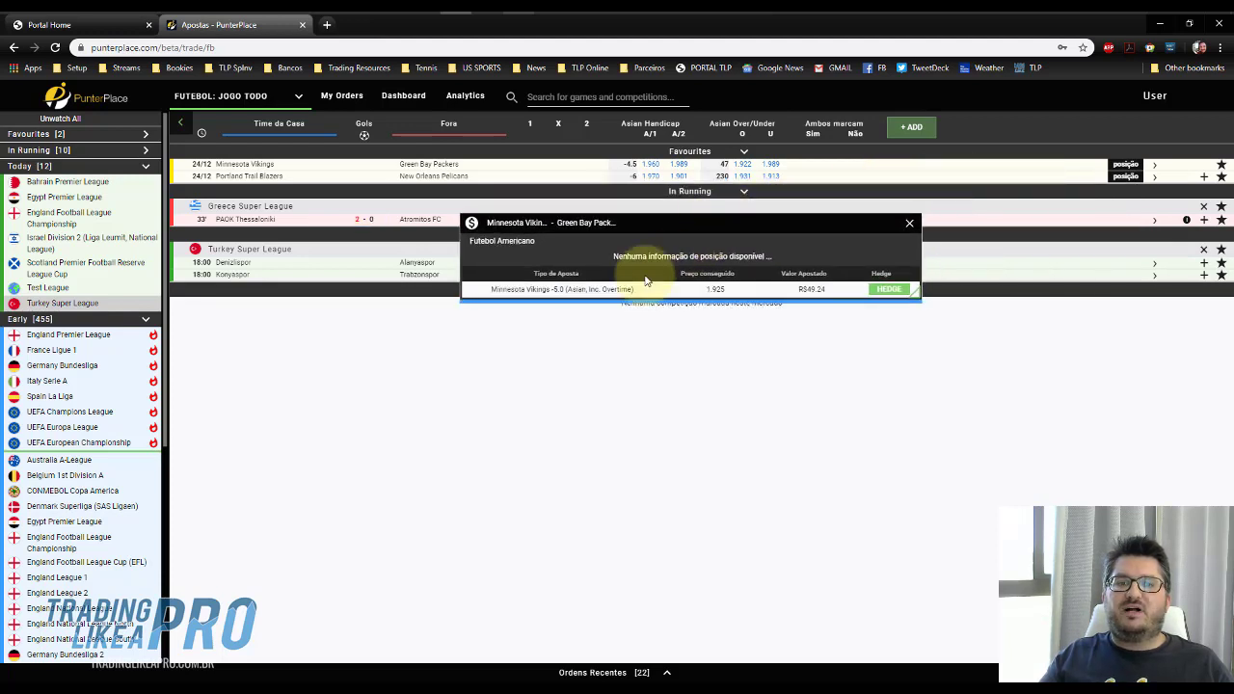
drag(482, 289, 614, 289)
click(598, 289)
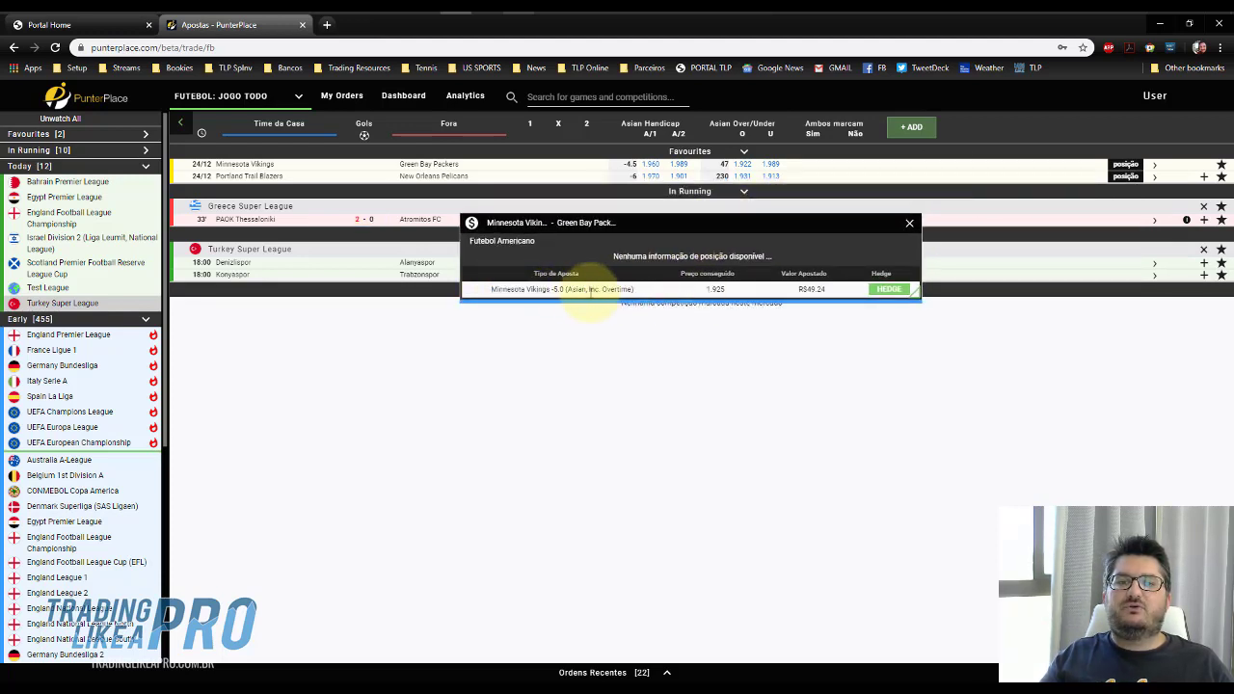
drag(709, 287, 735, 292)
click(756, 294)
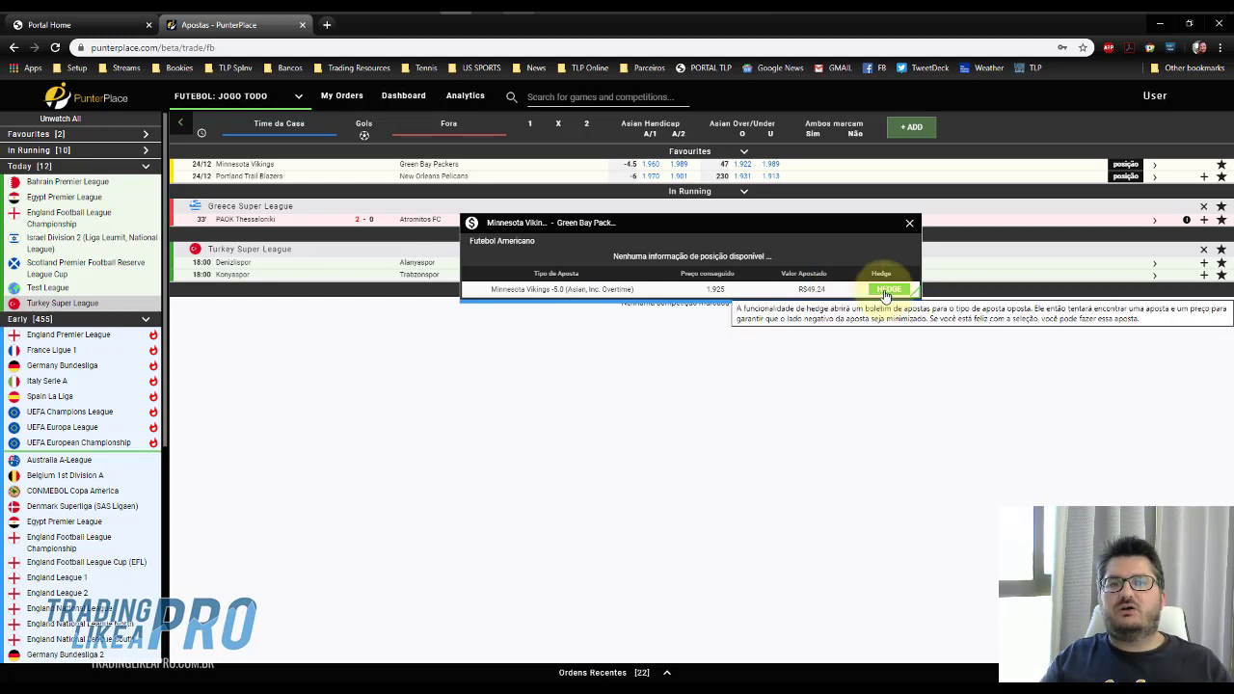
click(909, 222)
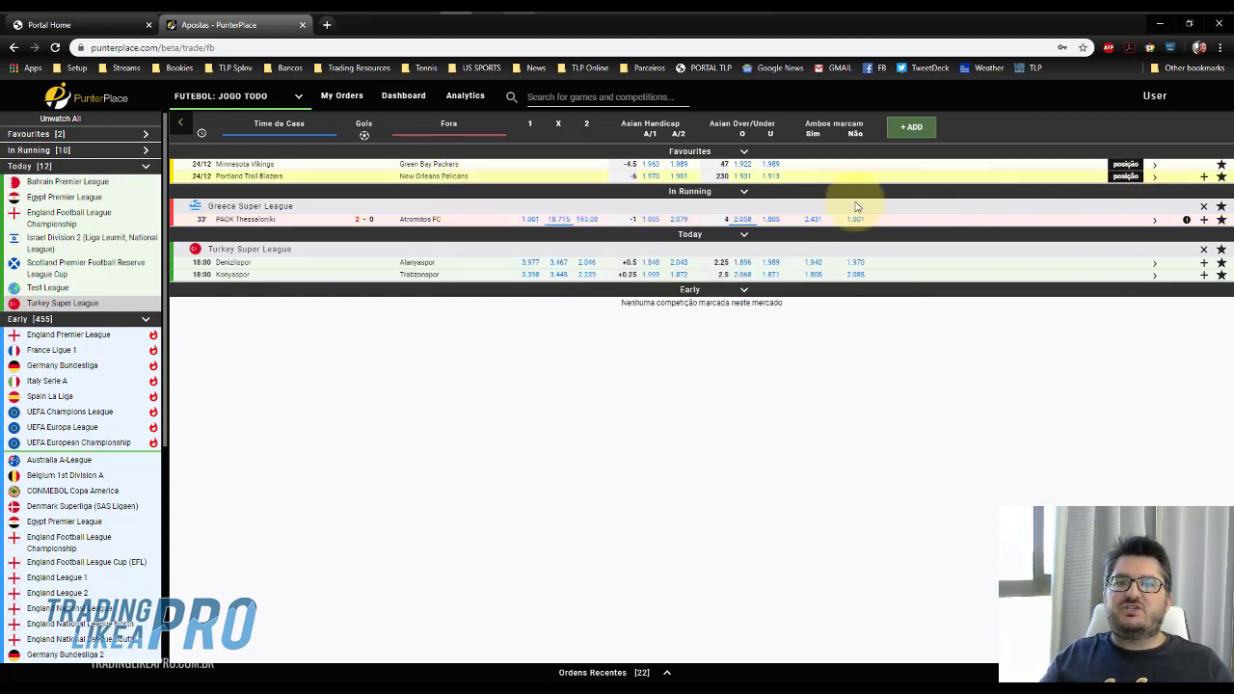
click(1132, 179)
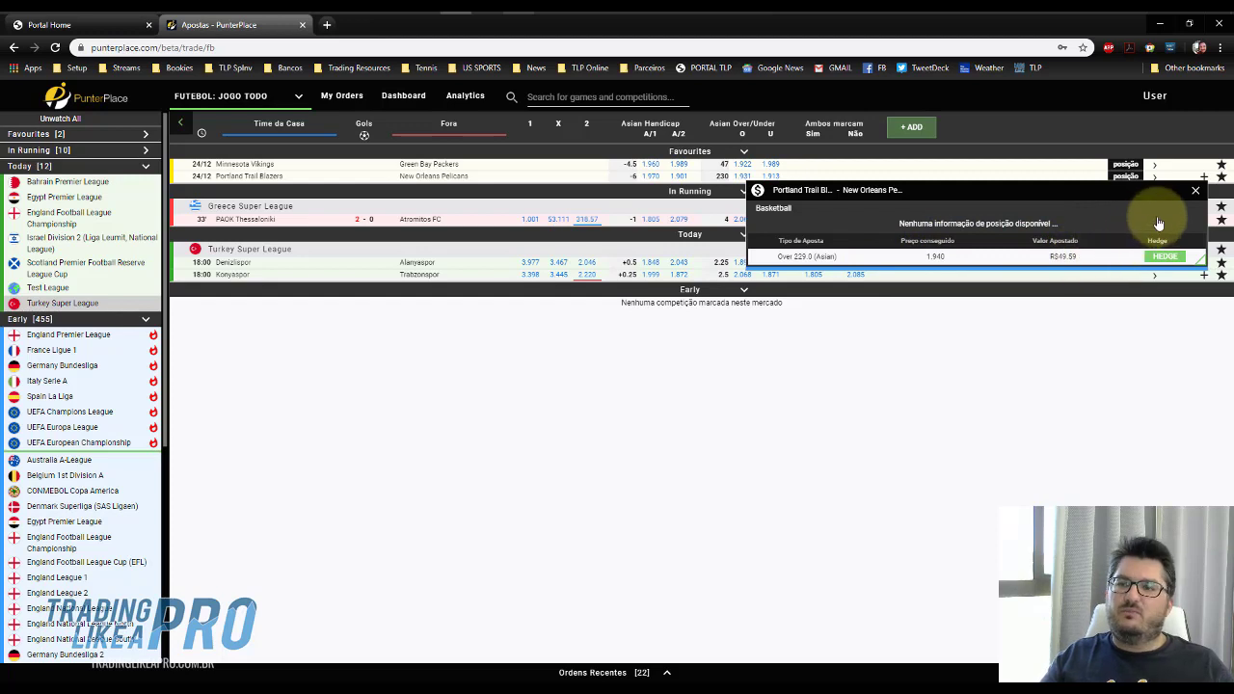
click(1194, 194)
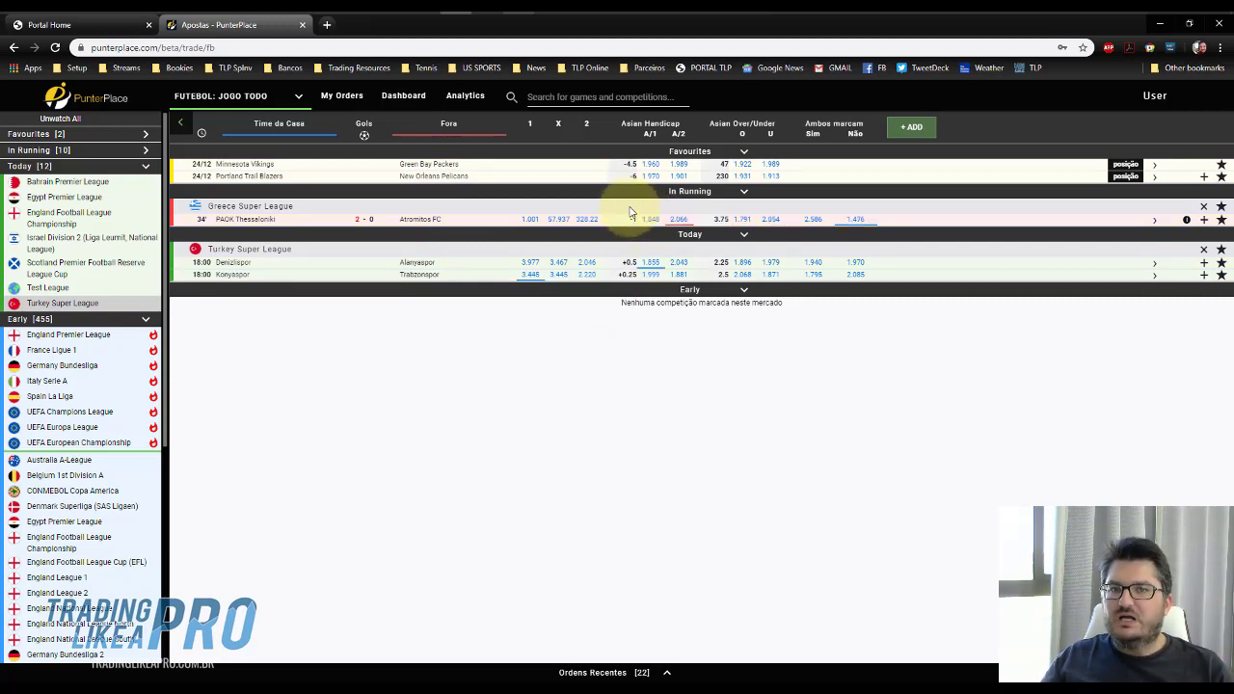
- Switch to Basketball, expand the In Running competitions and show the Bulgaria National Basketball League matches
click(270, 95)
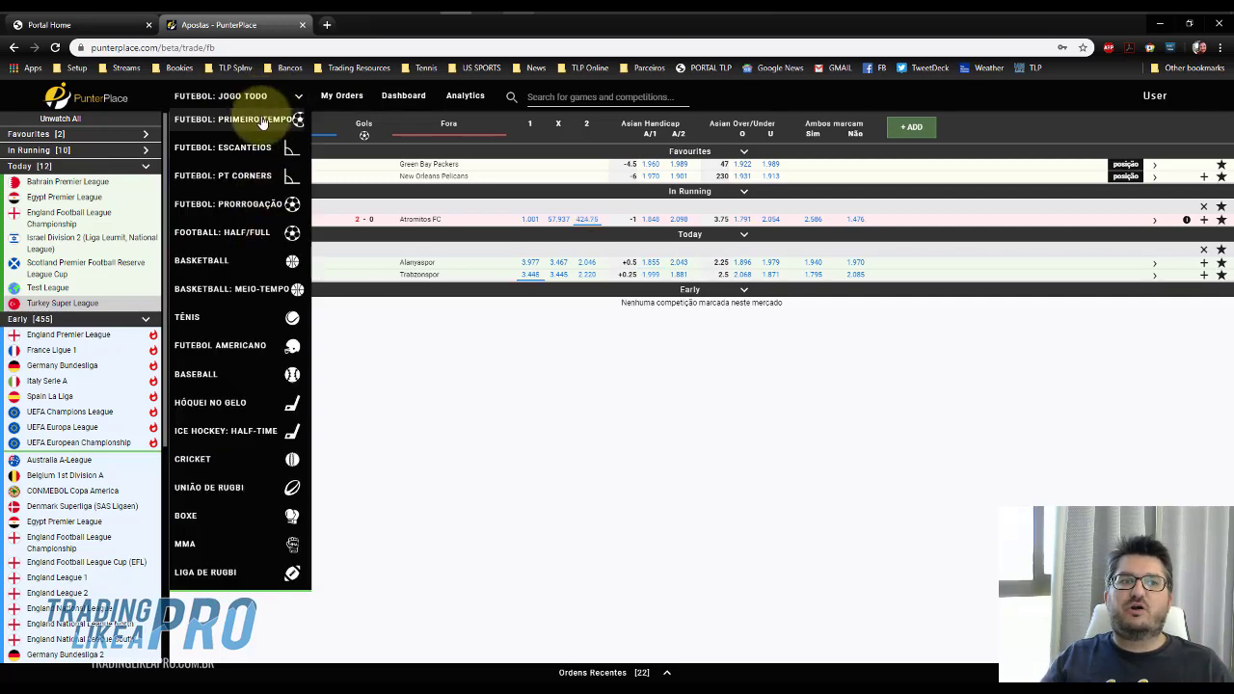
click(239, 262)
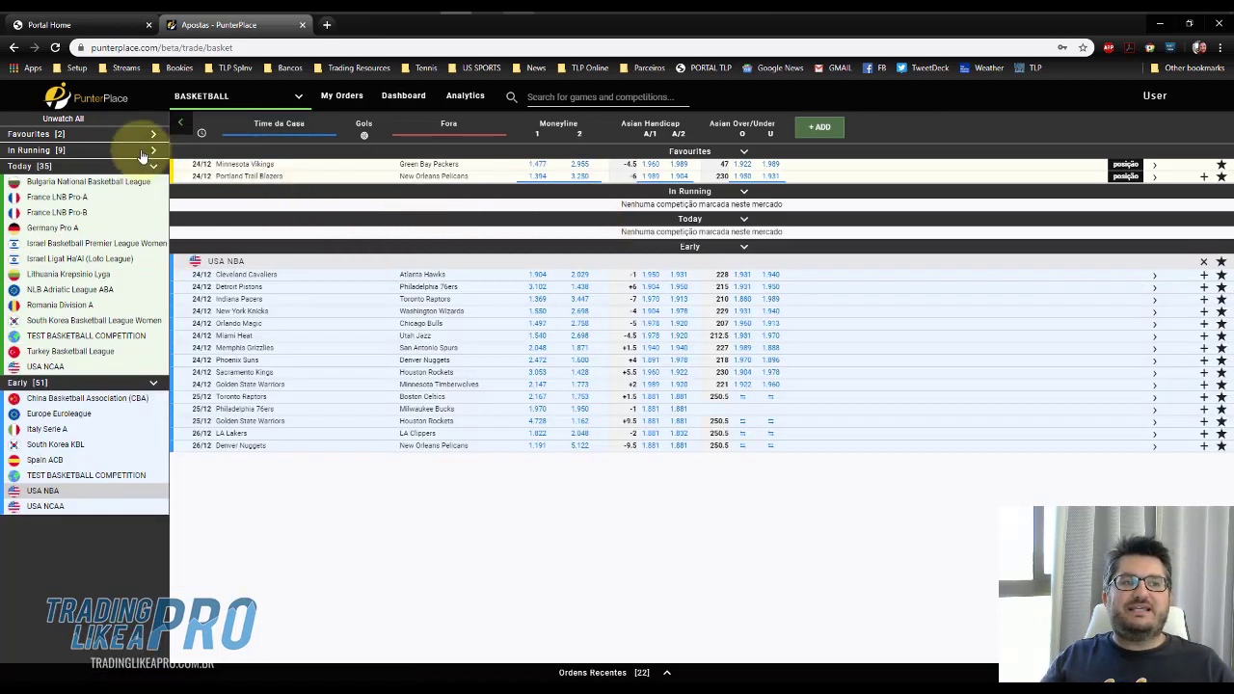
click(97, 150)
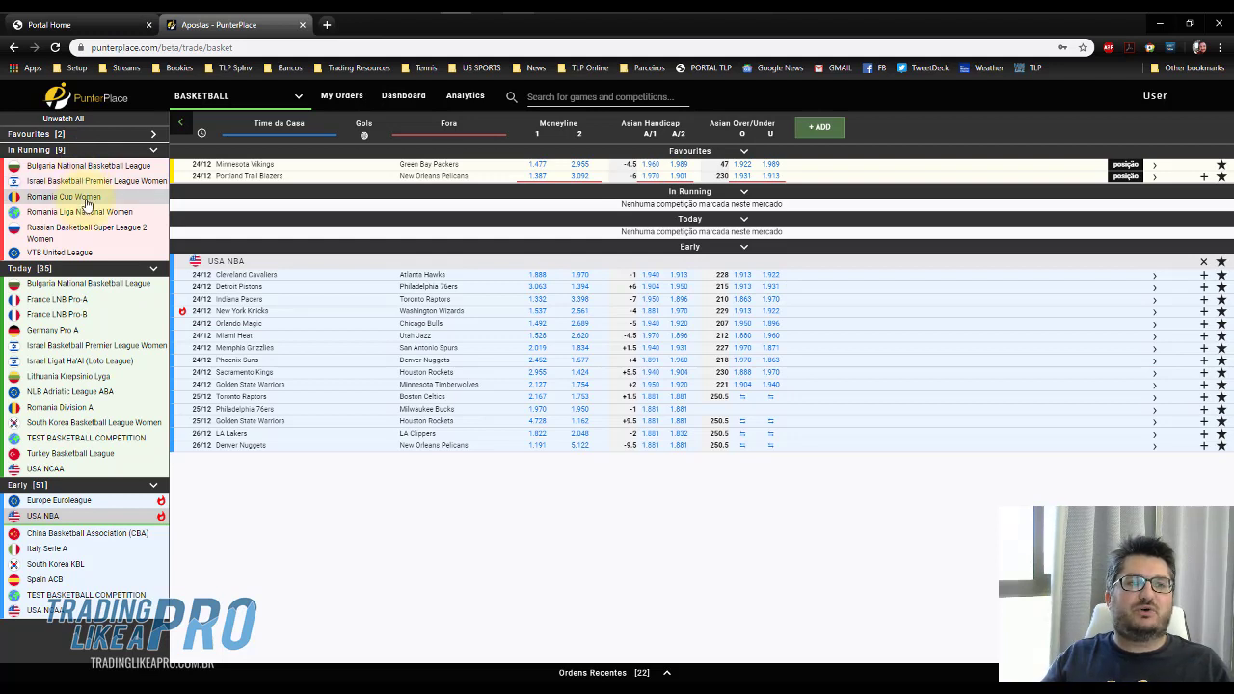
click(87, 166)
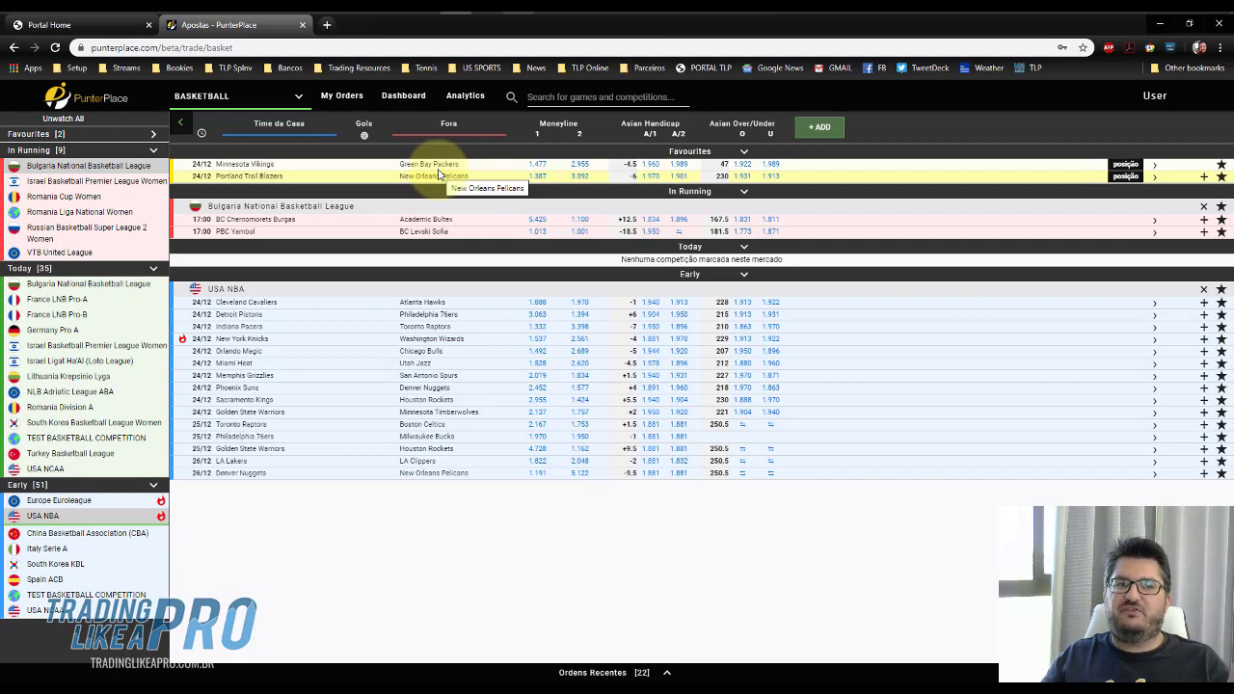
- Switch back to Futebol: Jogo Todo, show the in-running UAE President Cup matches and examine the match odds
click(243, 98)
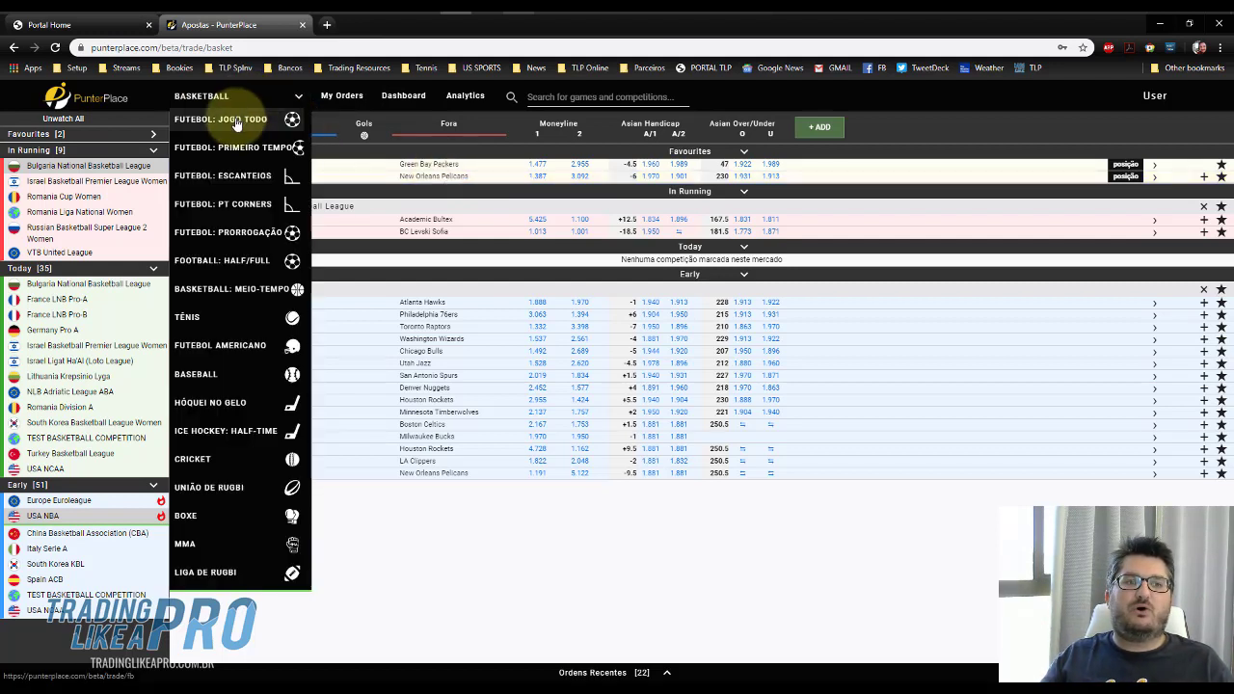
click(236, 123)
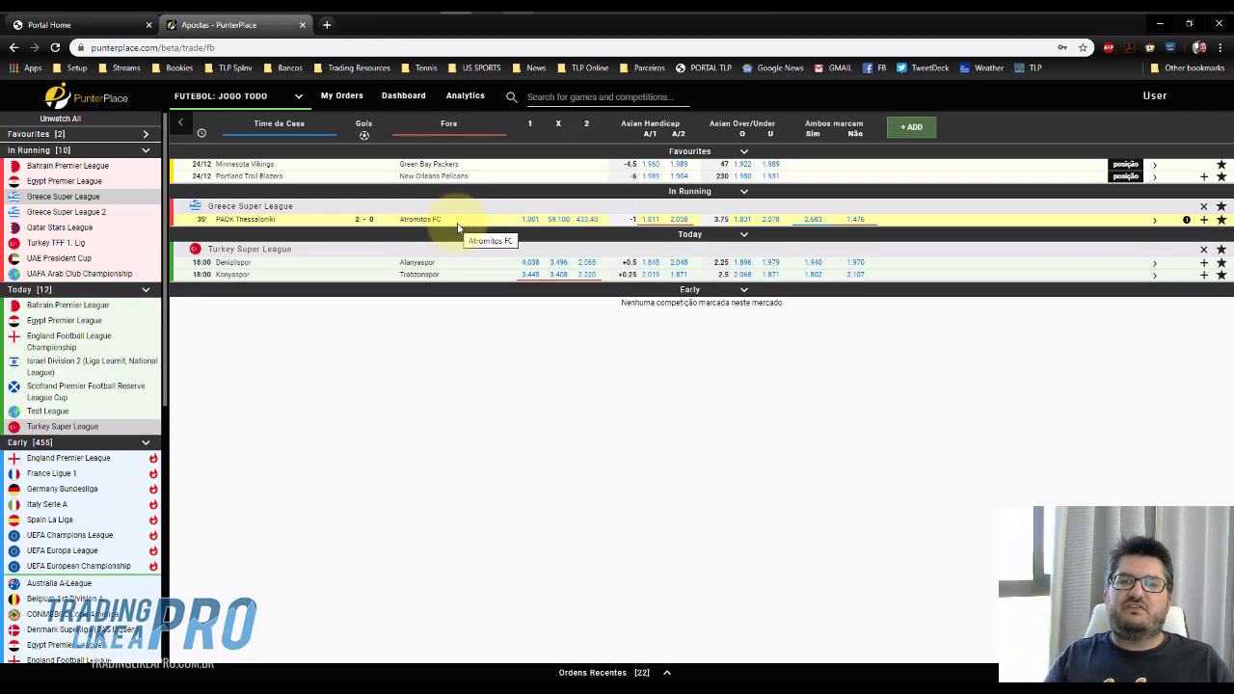
click(678, 218)
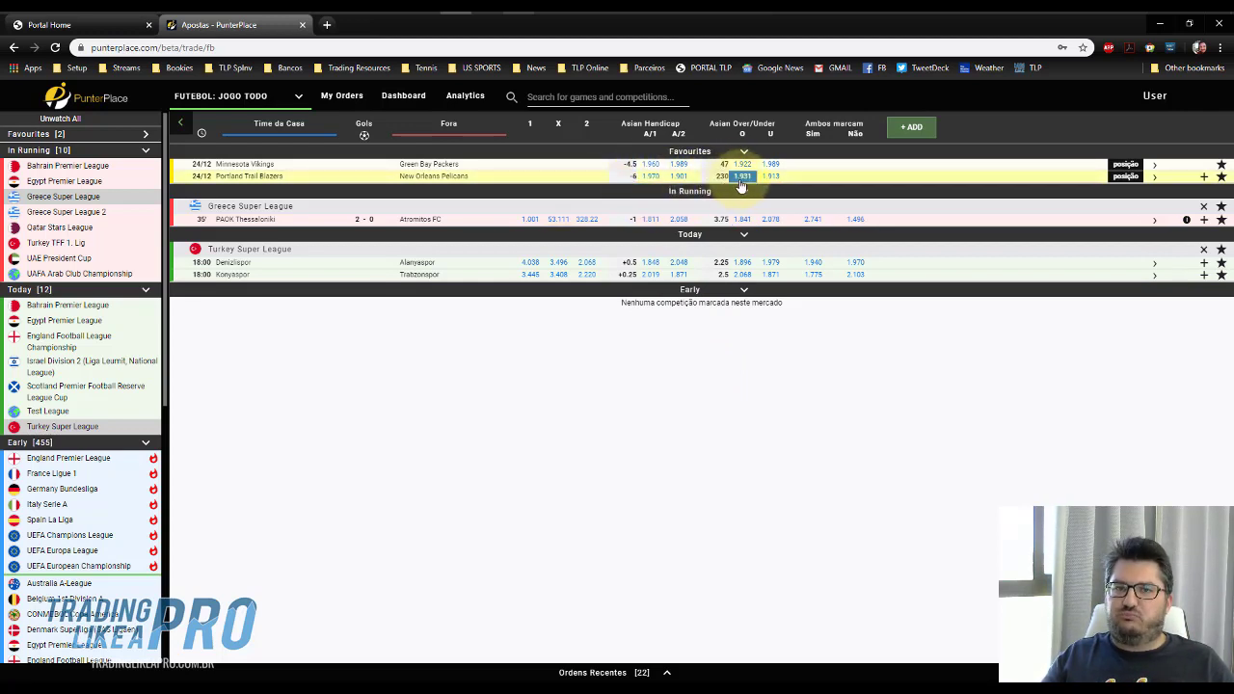
mouse_move(732, 179)
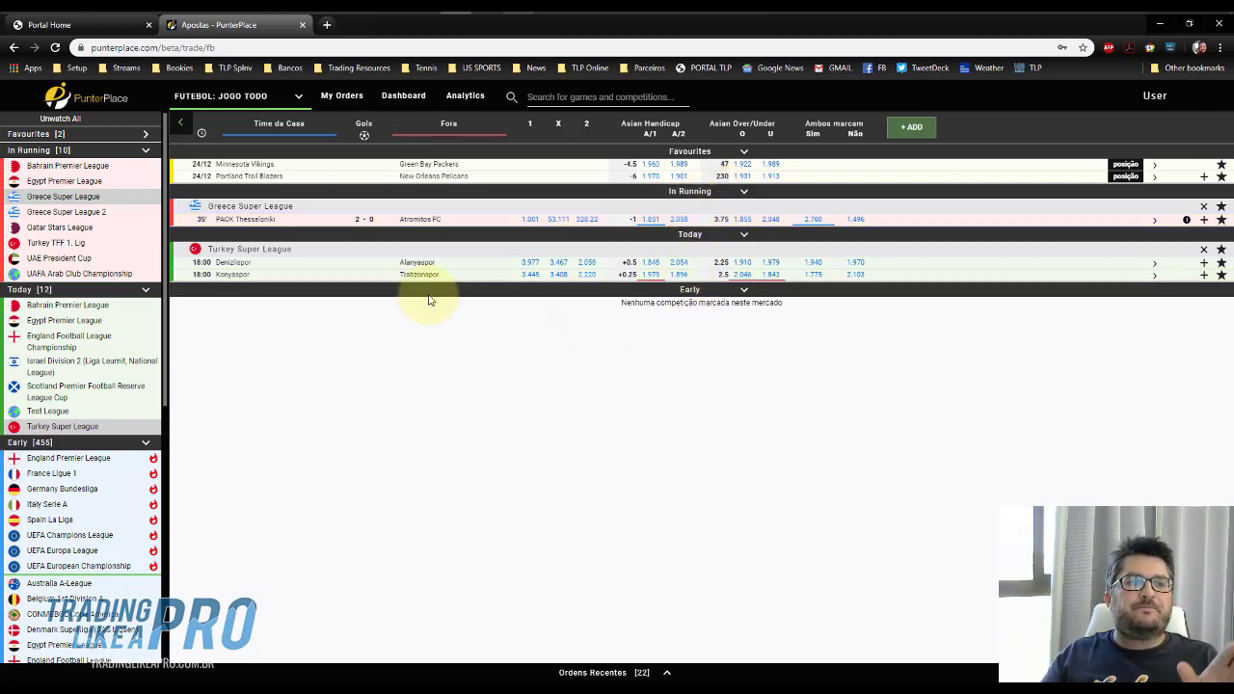
click(94, 265)
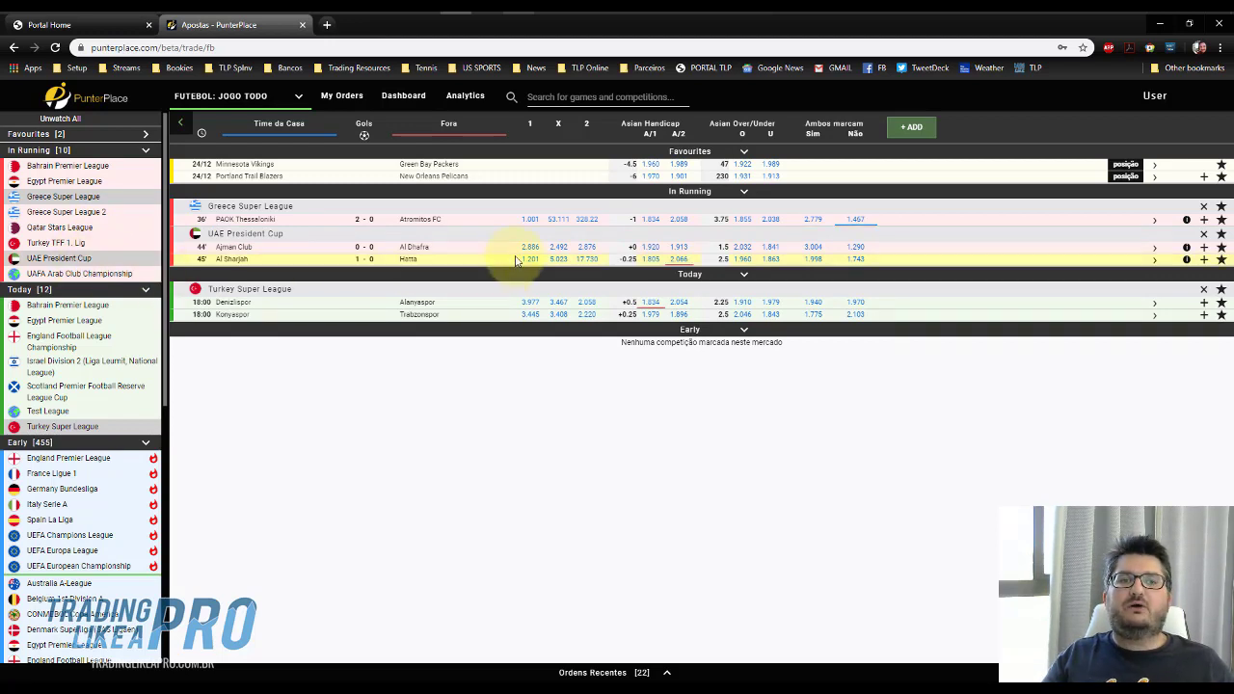
click(558, 248)
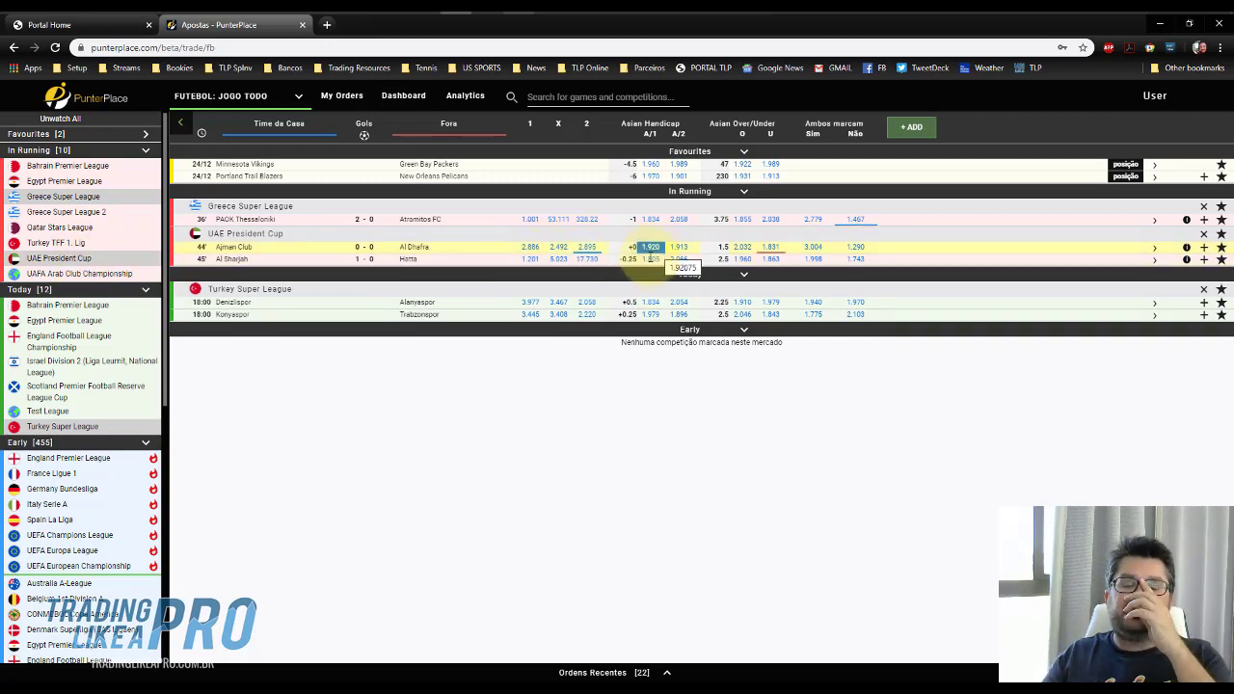
click(559, 260)
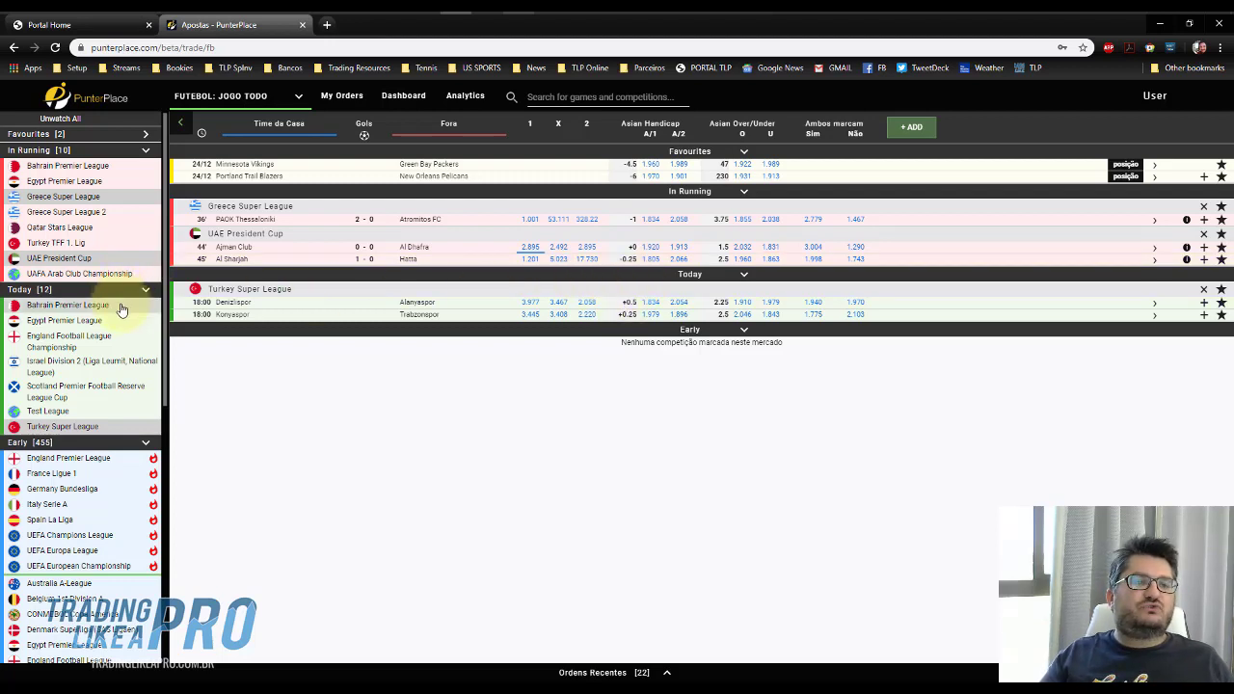
- Show today's England Football League Championship matches, examine the Blackburn Rovers Asian Handicap betslip and close it
click(93, 353)
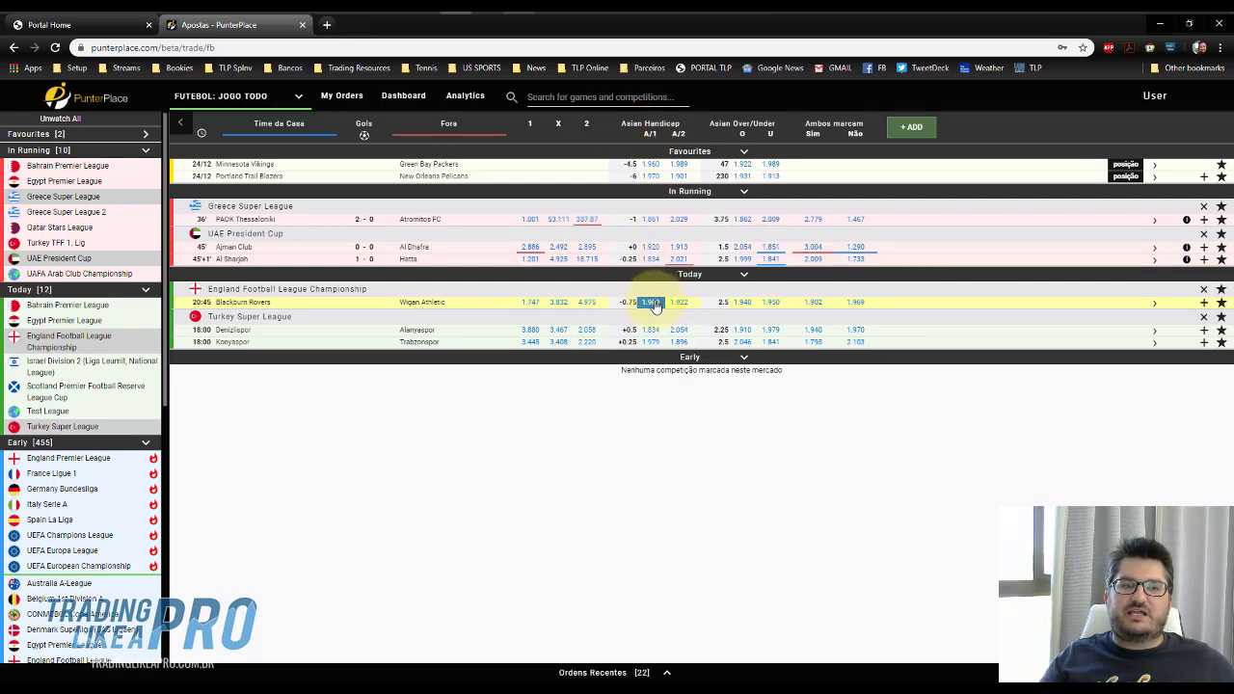
click(653, 304)
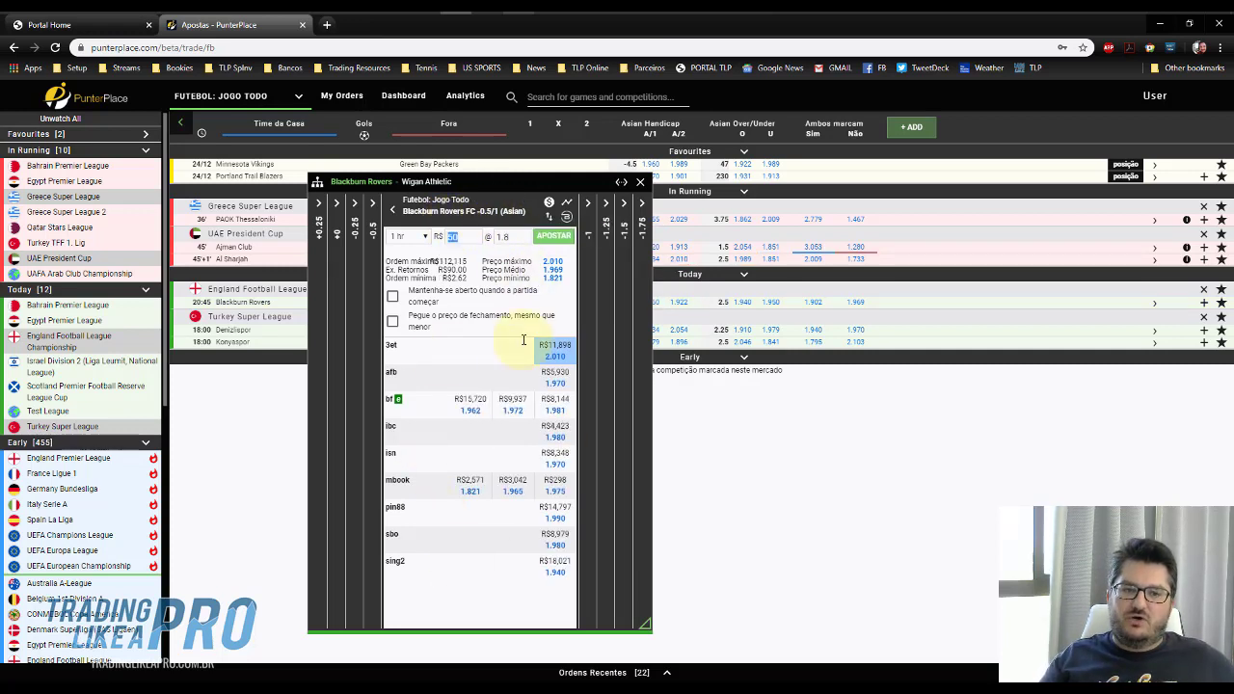
click(641, 183)
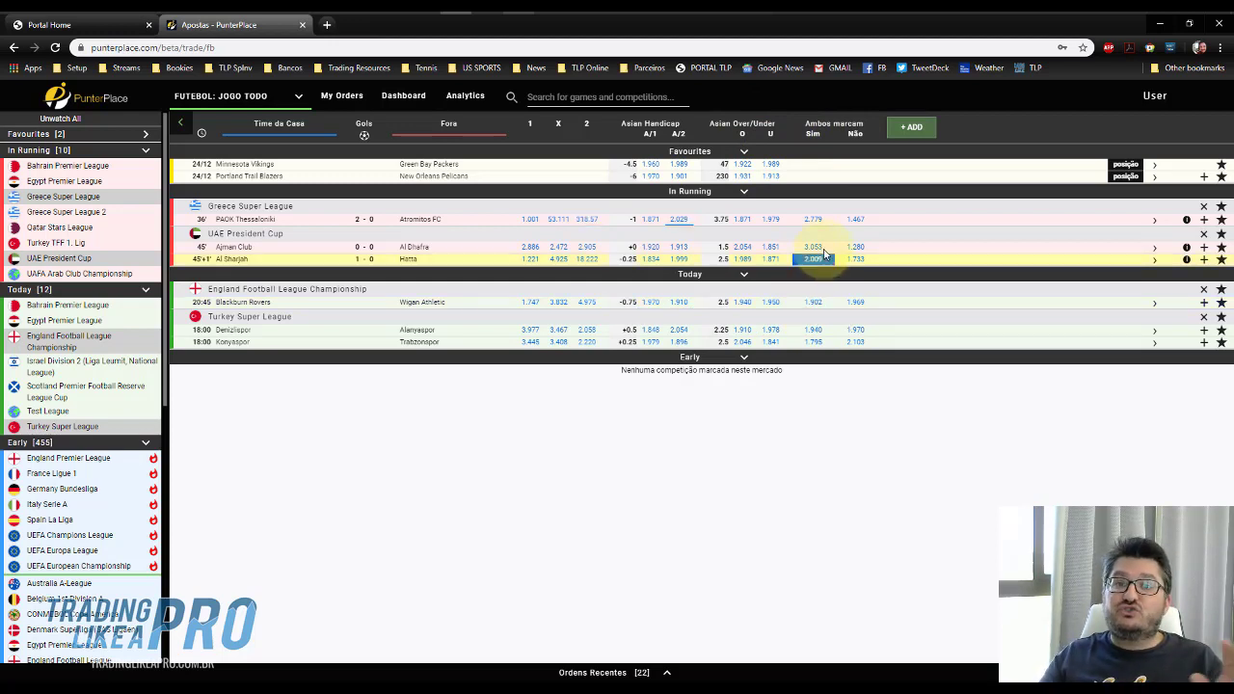
- Add the Gols do Time da Casa Over/Under, Fora Gols Over/Under and Chance Dupla markets, remove Ambos marcam and save
click(906, 129)
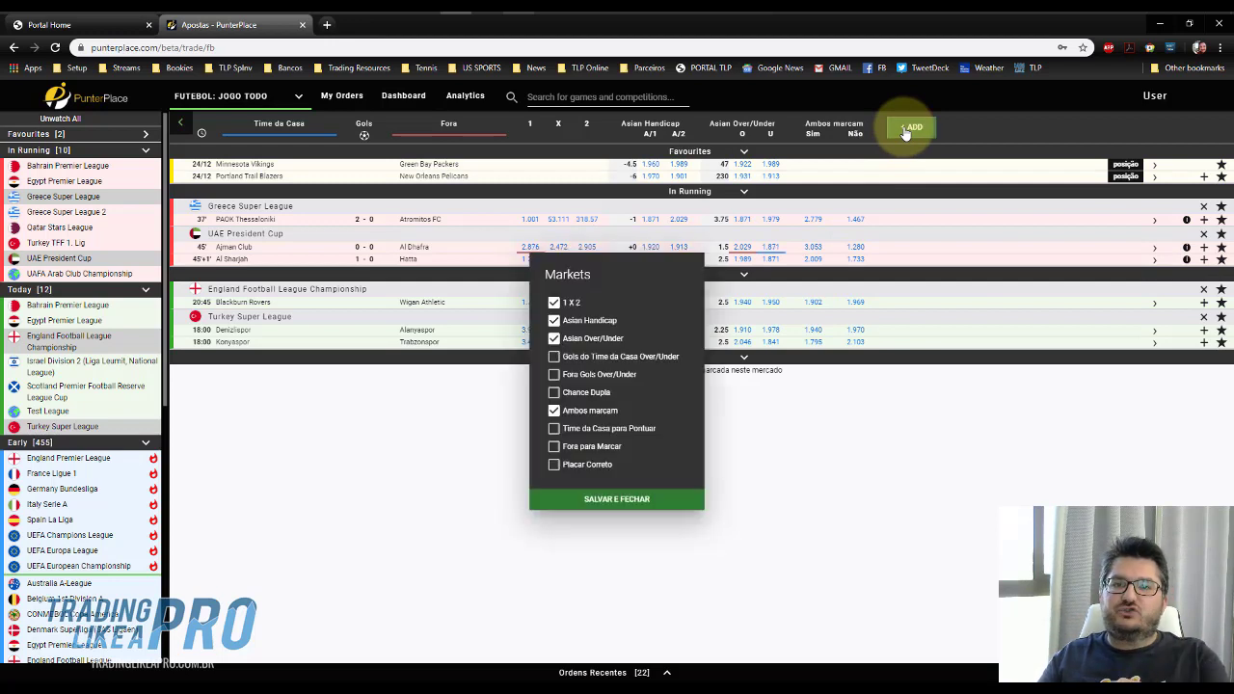
click(593, 359)
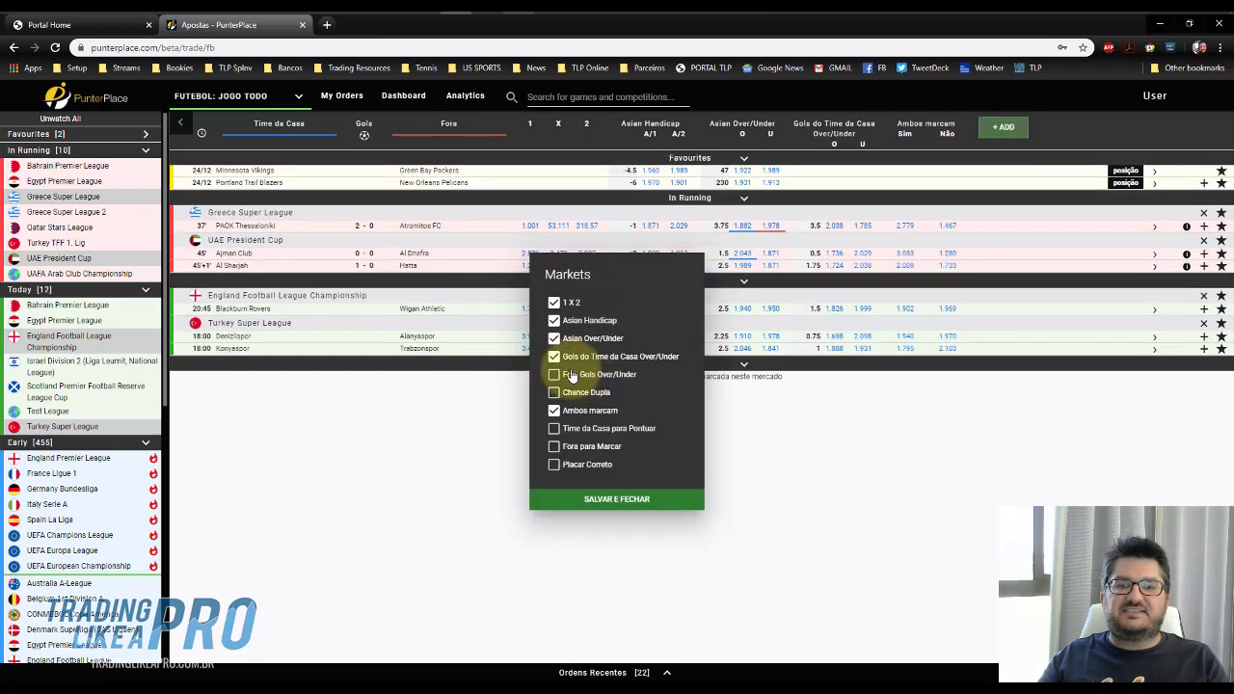
click(554, 375)
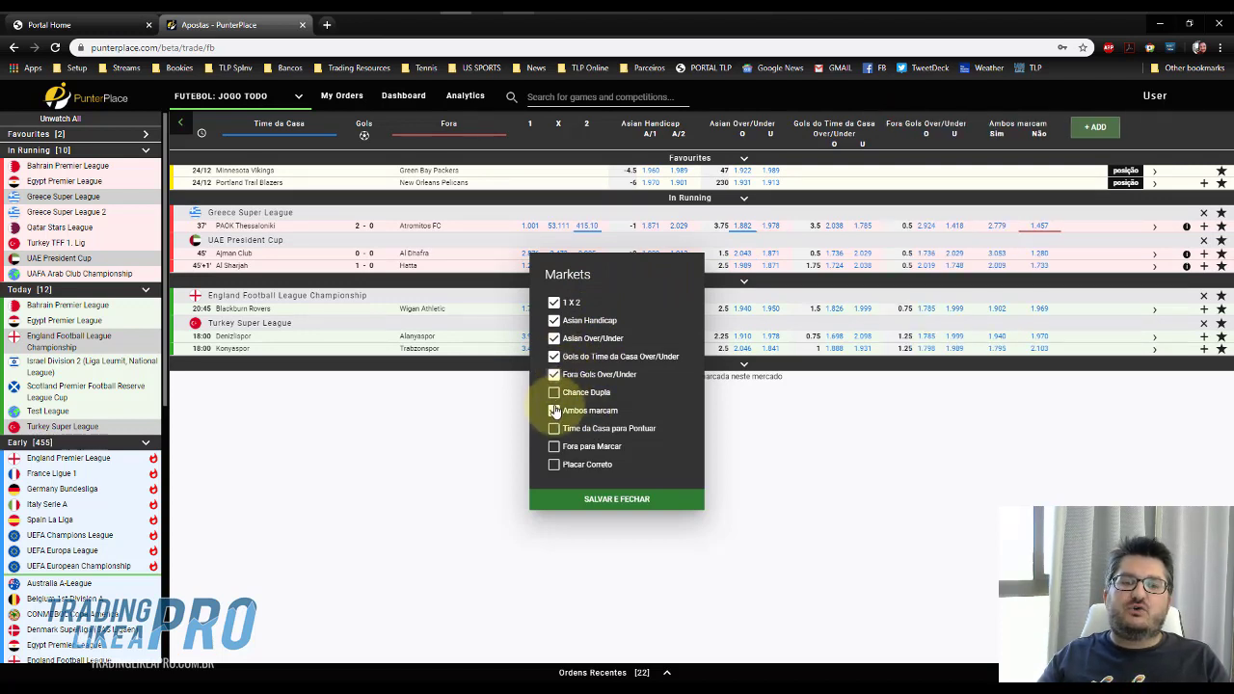
click(555, 394)
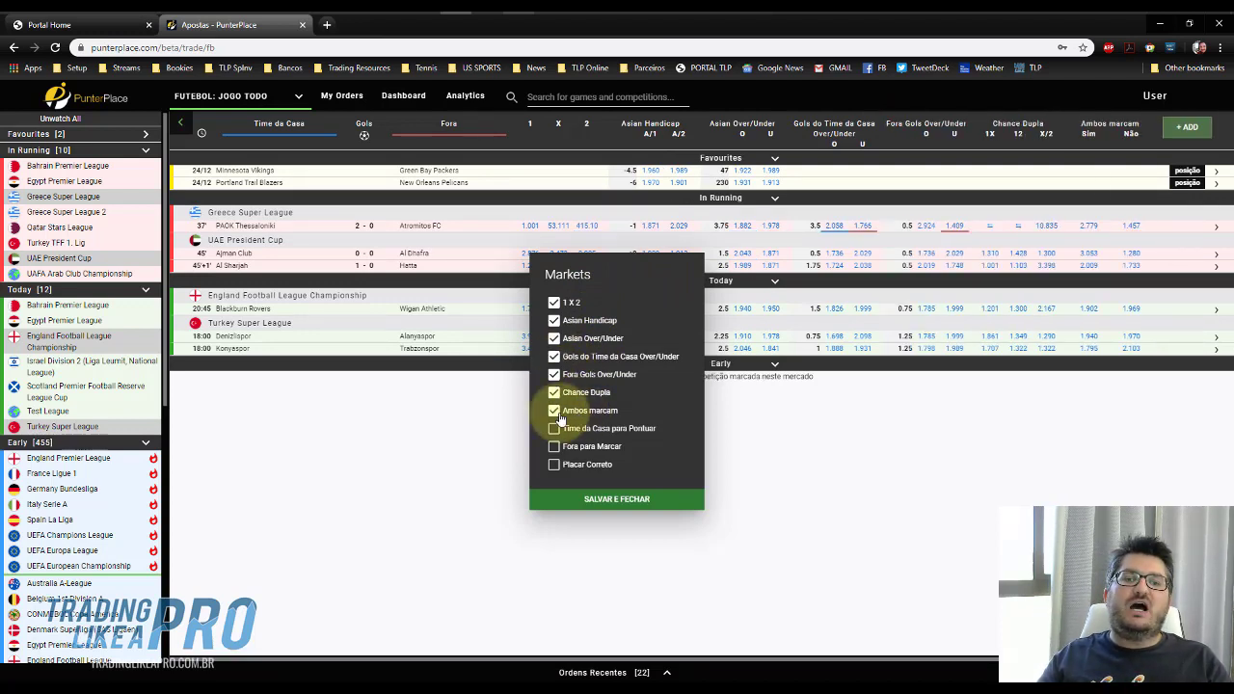
click(591, 501)
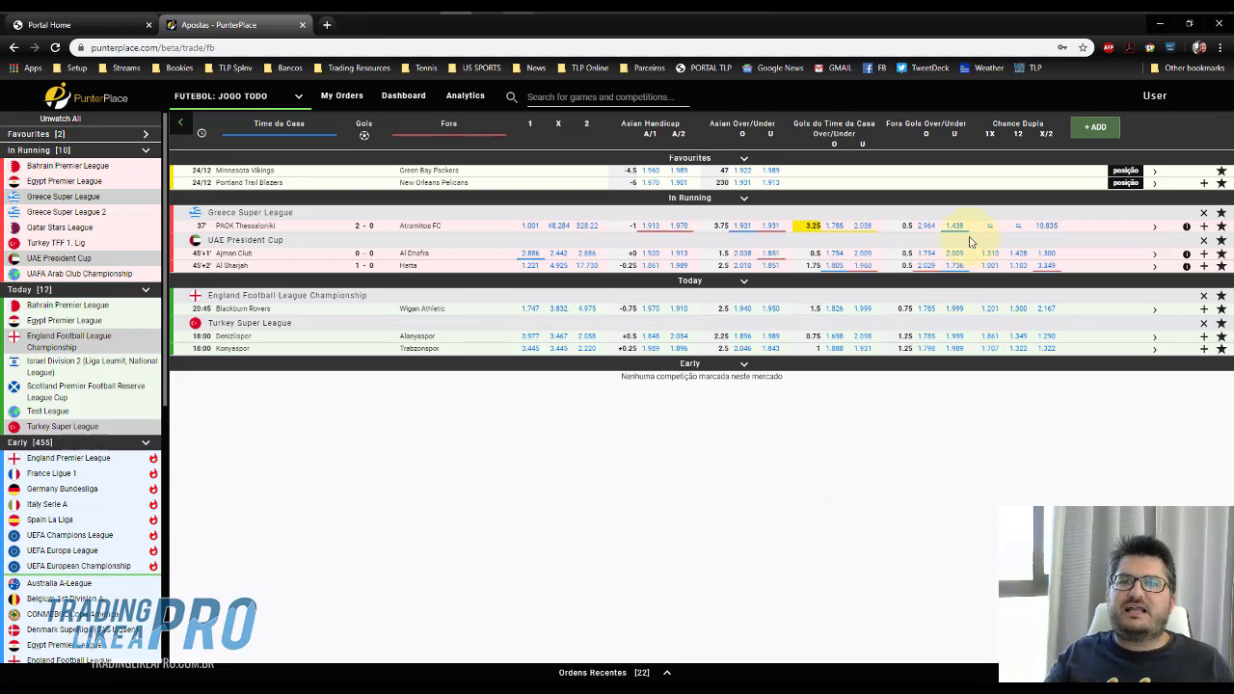
- Remove the Gols do Time da Casa Over/Under, Fora Gols Over/Under and Chance Dupla markets, add Ambos marcam and save
click(1094, 127)
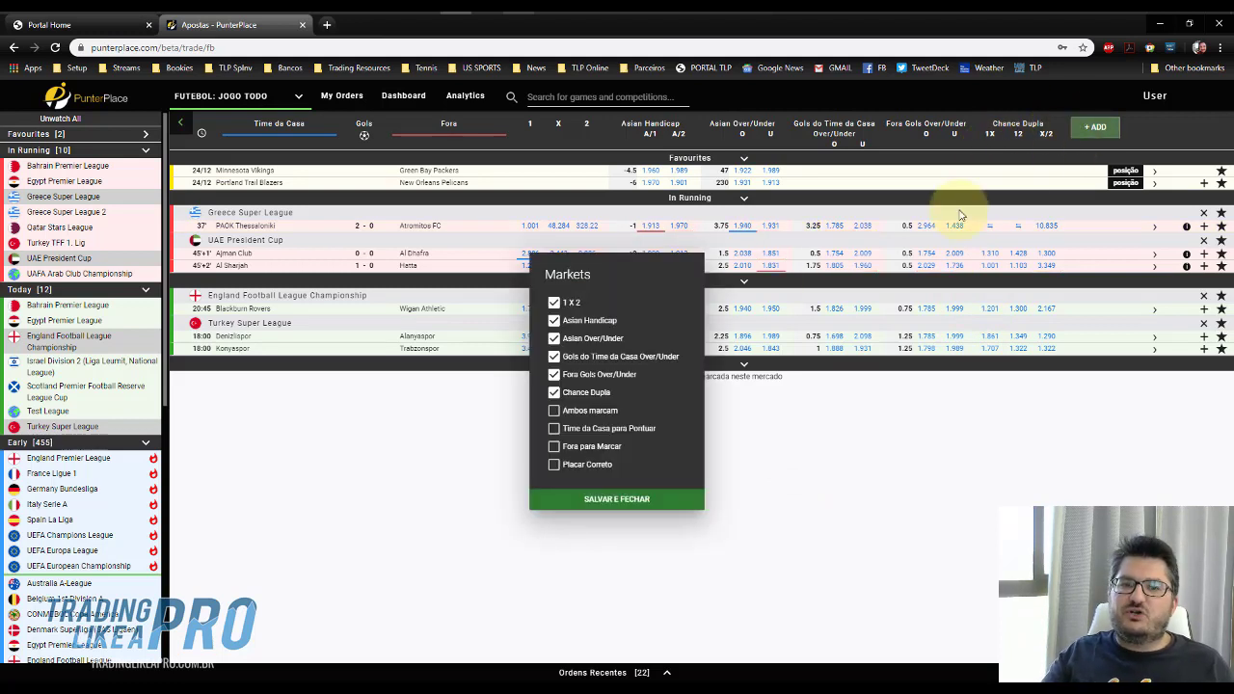
click(553, 375)
click(553, 393)
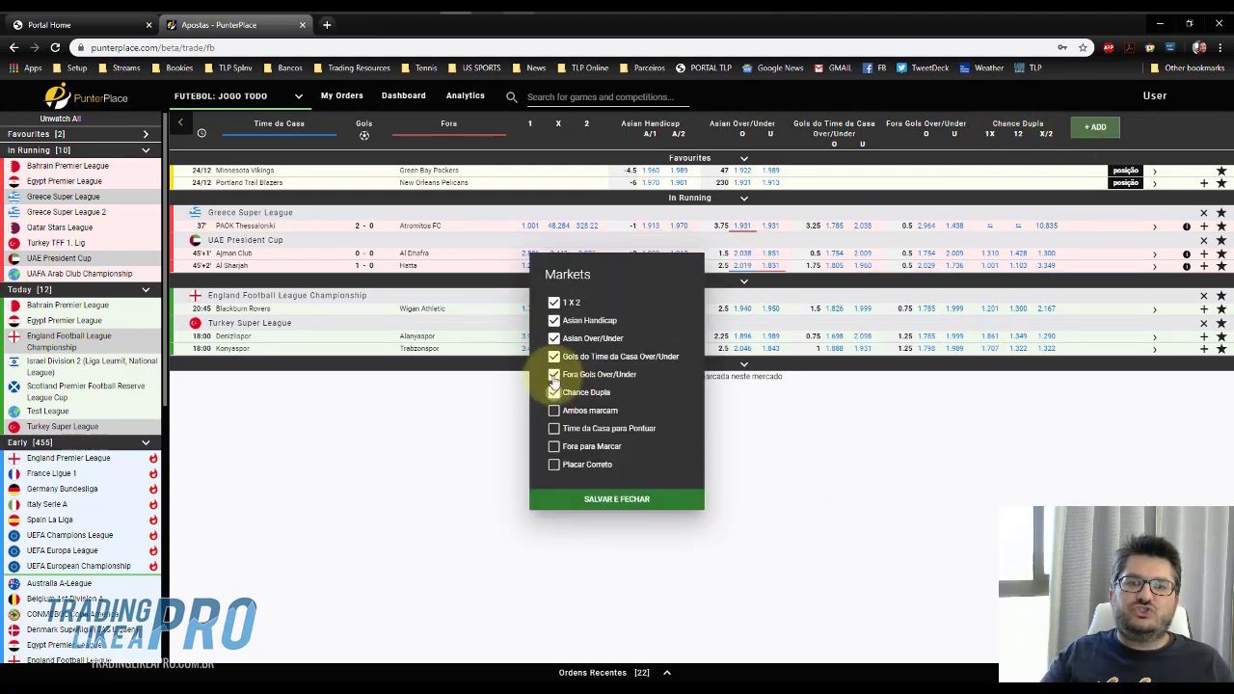
click(554, 410)
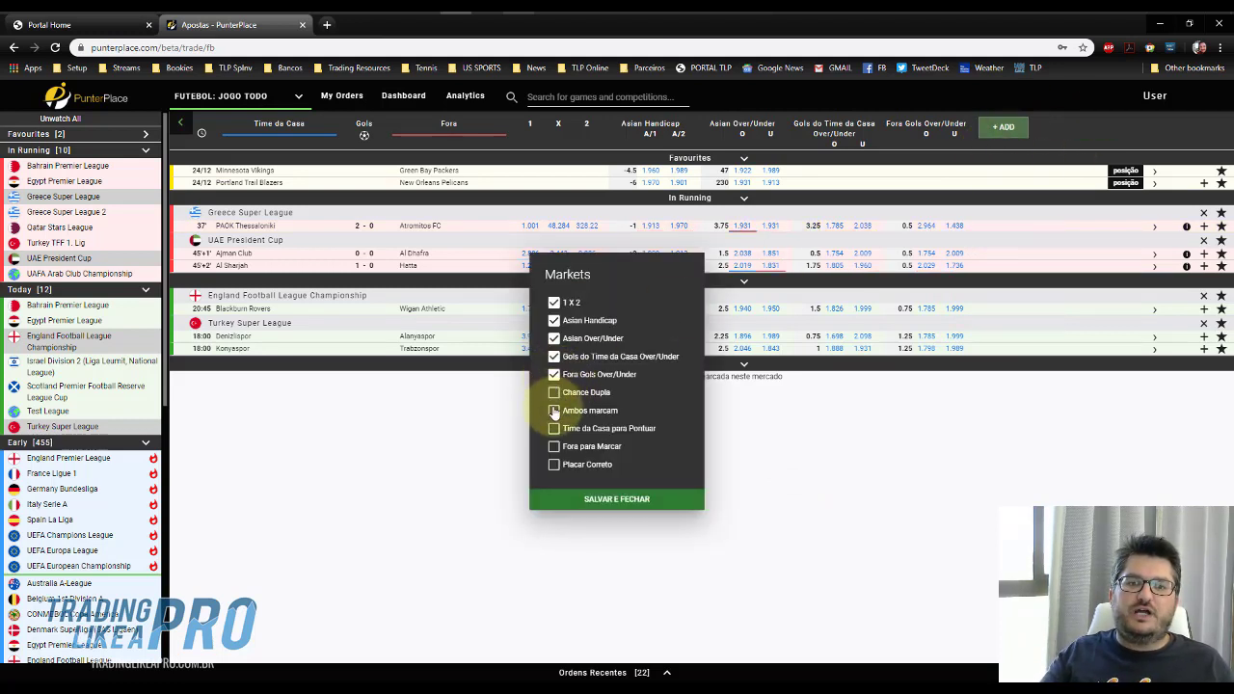
click(575, 356)
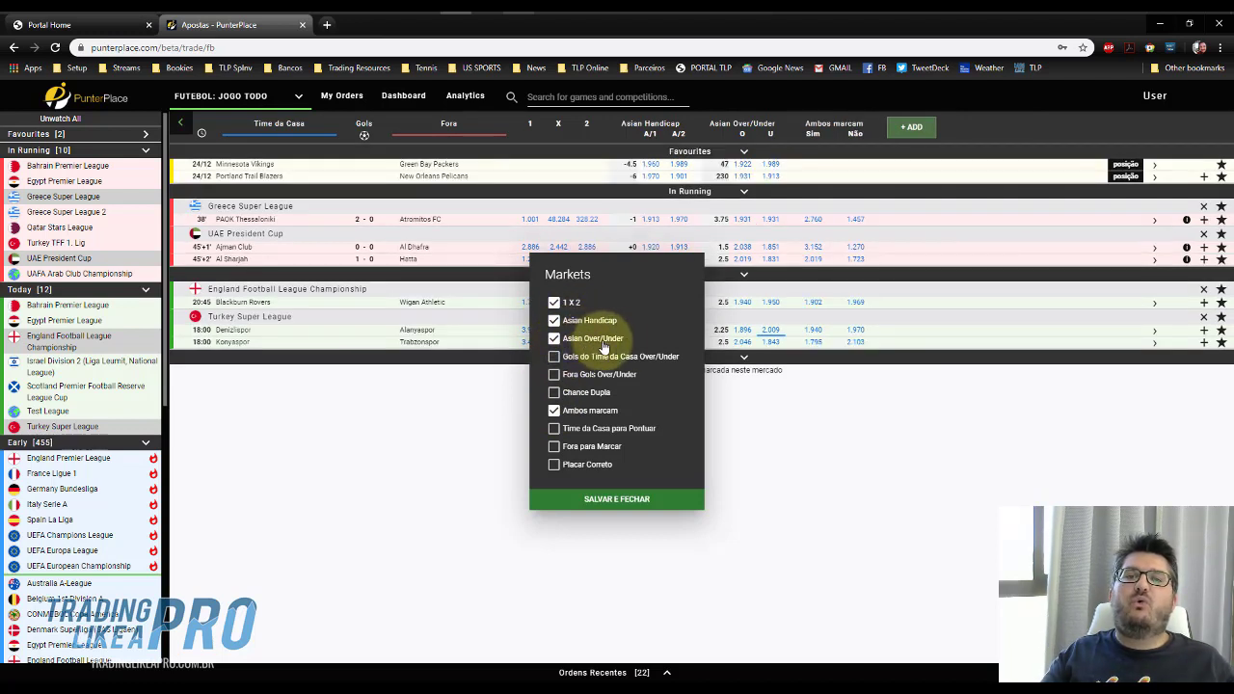
click(616, 499)
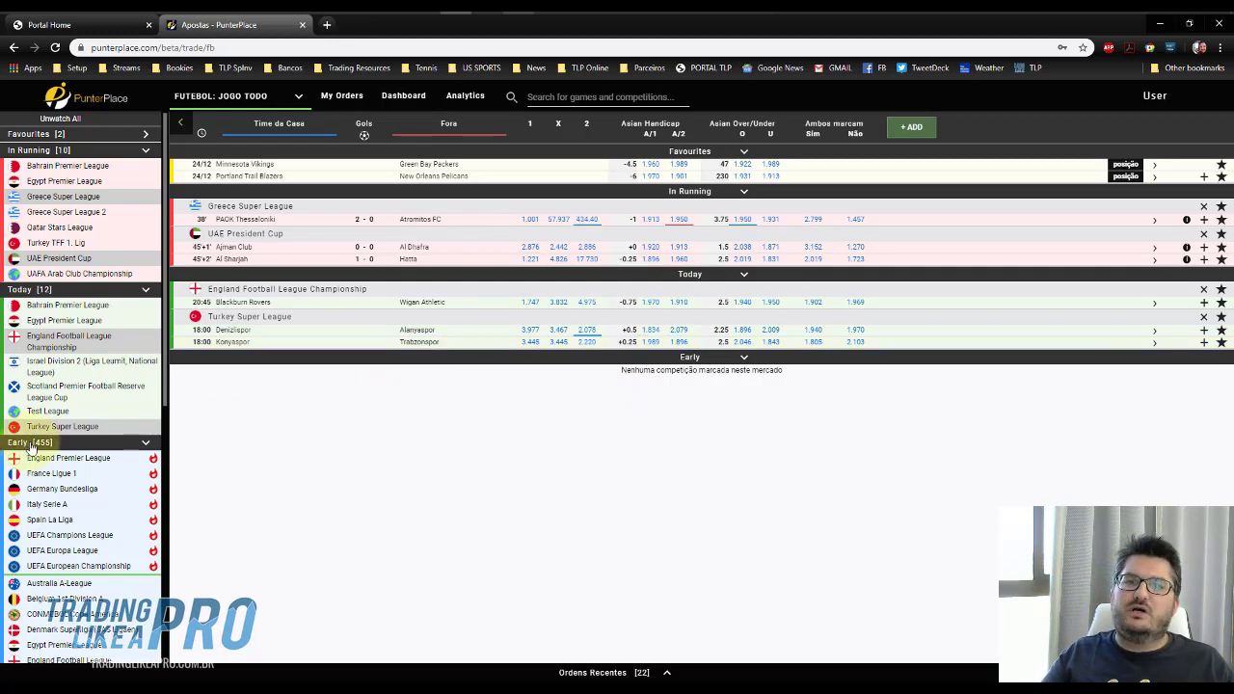
- Show the early Germany Bundesliga matches and remove the in-running UAE President Cup from the trade page
click(40, 492)
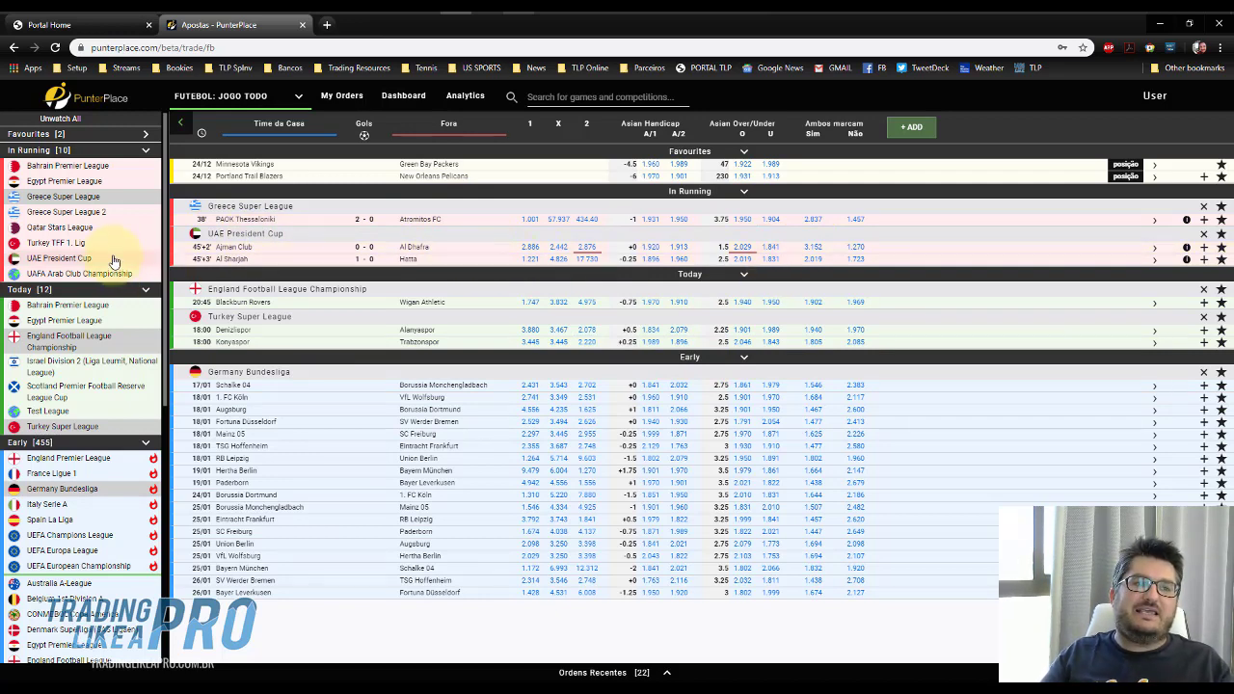
click(1203, 233)
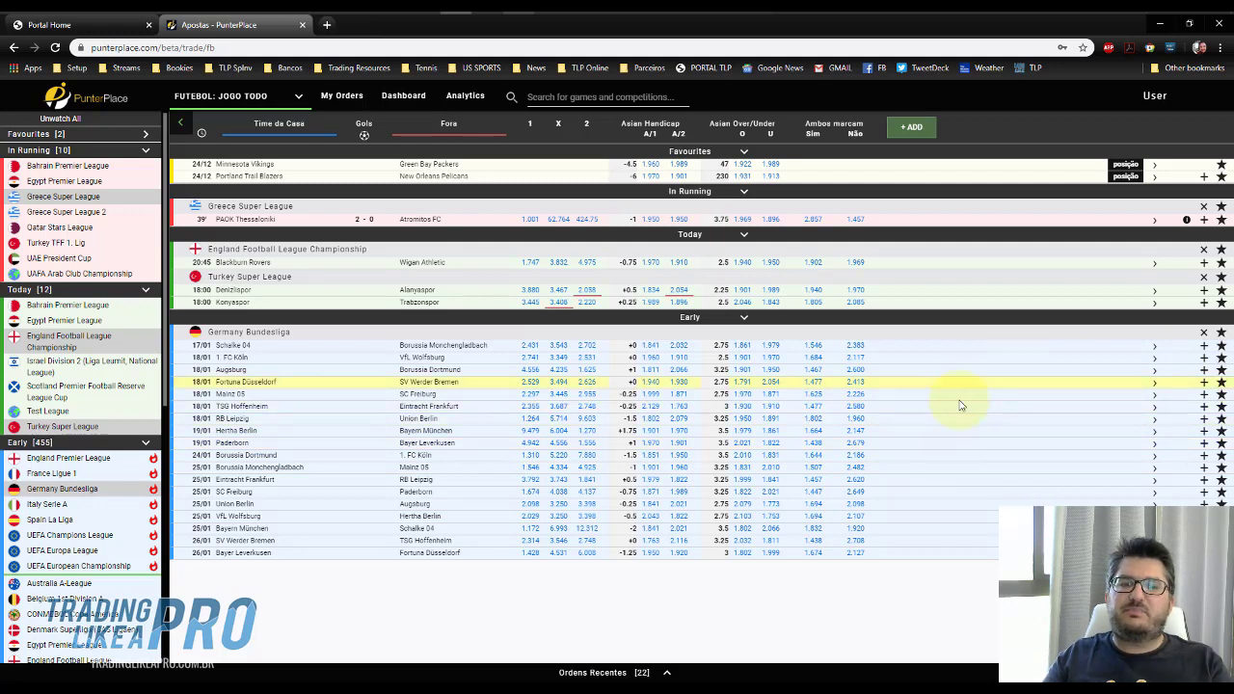
- Add the early Augsburg v Borussia Dortmund match to the favourites, remove it and add it again
click(1220, 378)
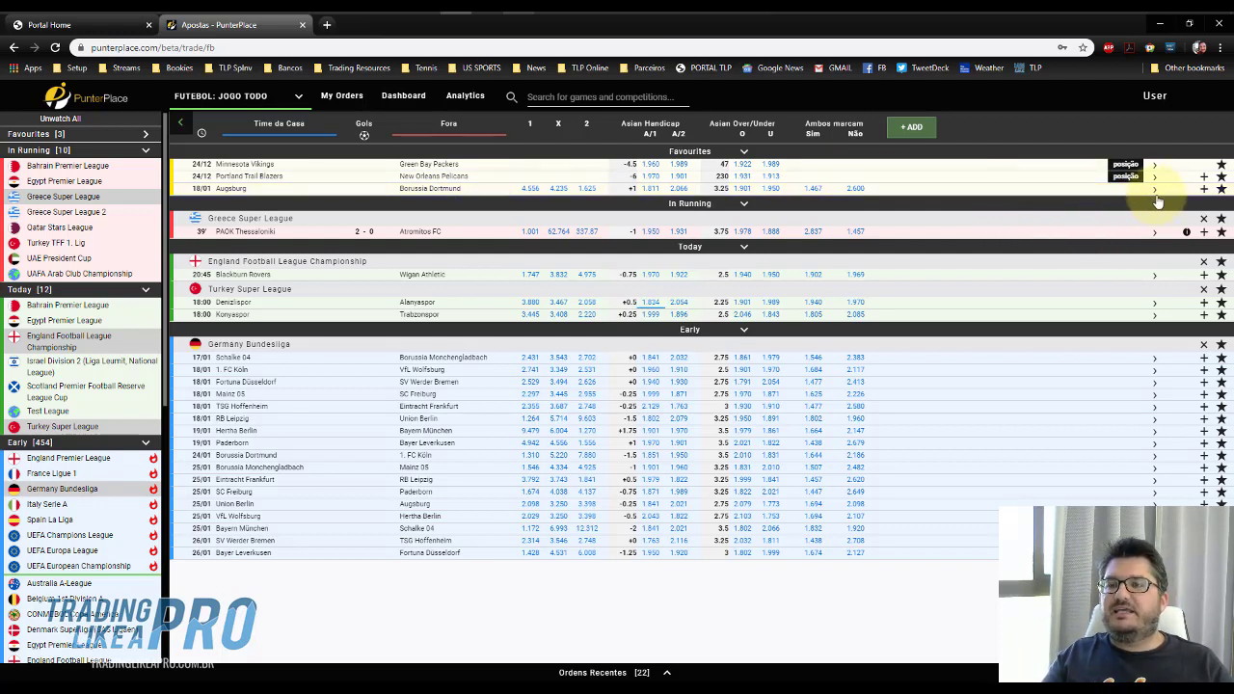
click(1220, 192)
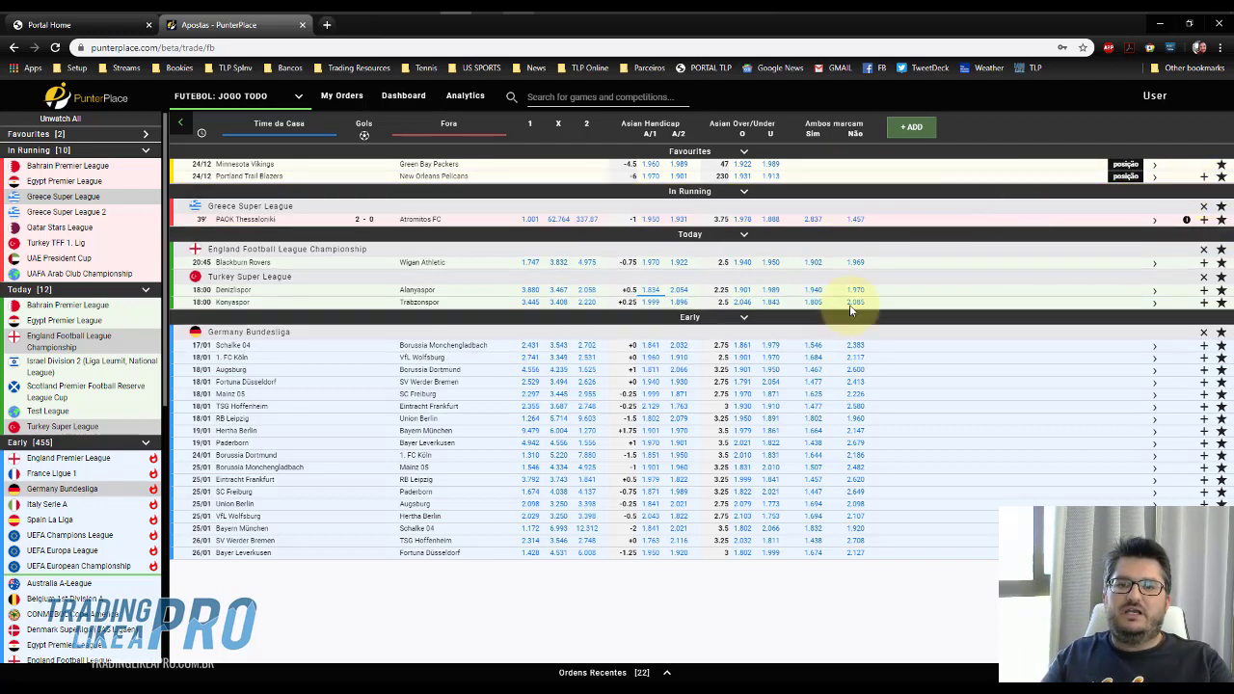
click(1221, 371)
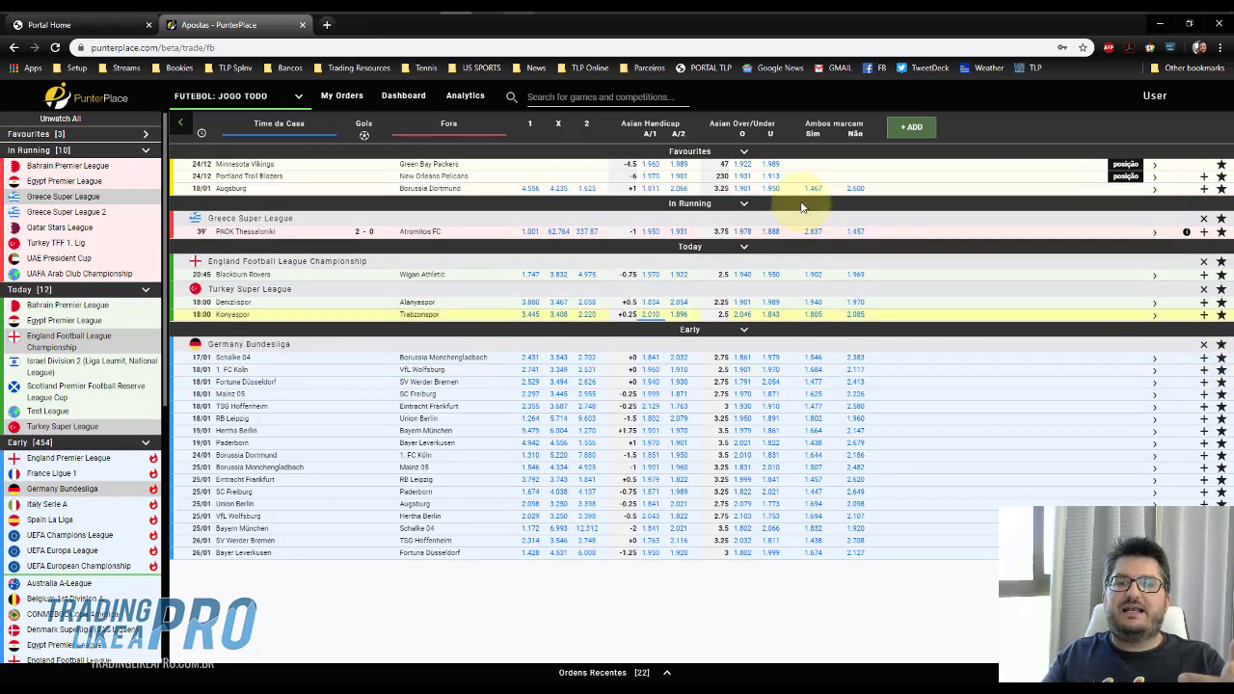